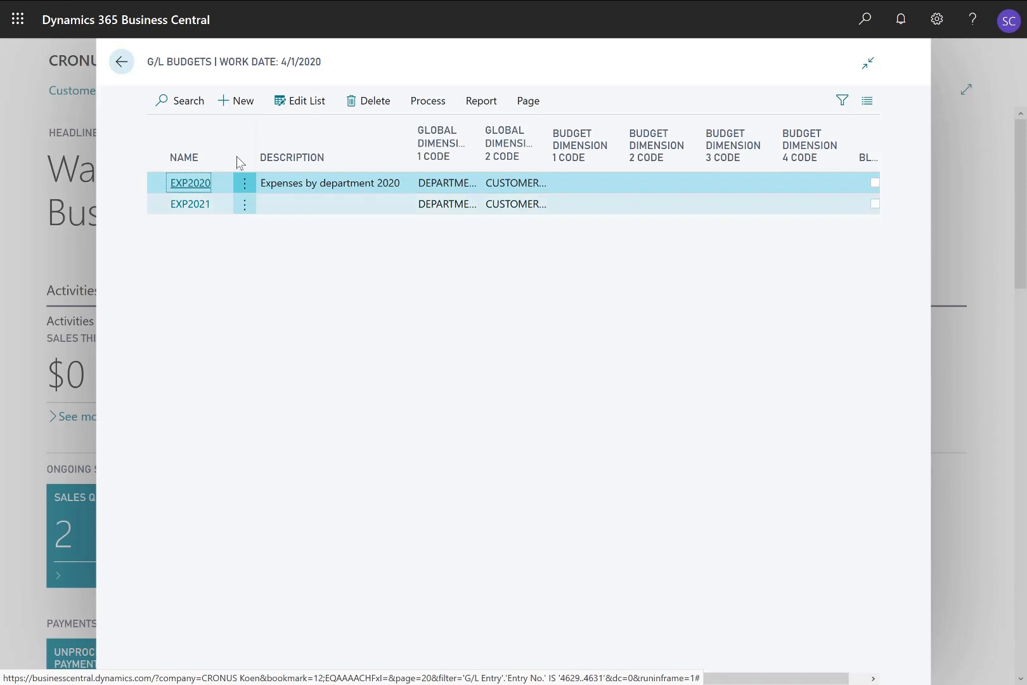
Add budget SALES20, 'Sales budget 2020', with ACTIVITY as Budget Dimension 1 Code
{"action": "left_click", "coordinate": [241, 103]}
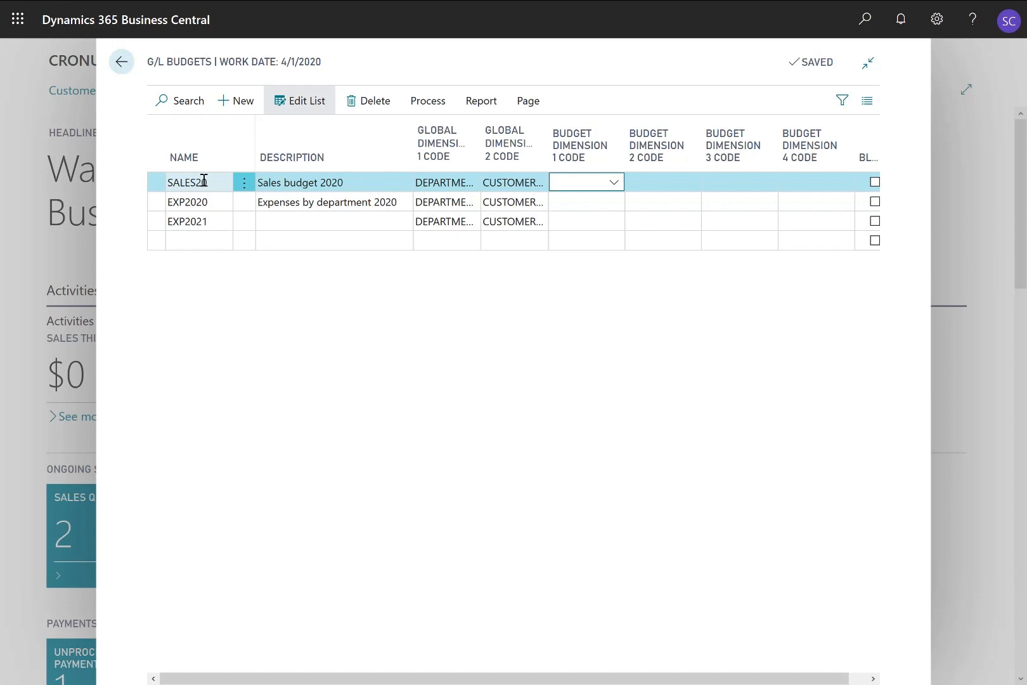
{"action": "left_click", "coordinate": [613, 188]}
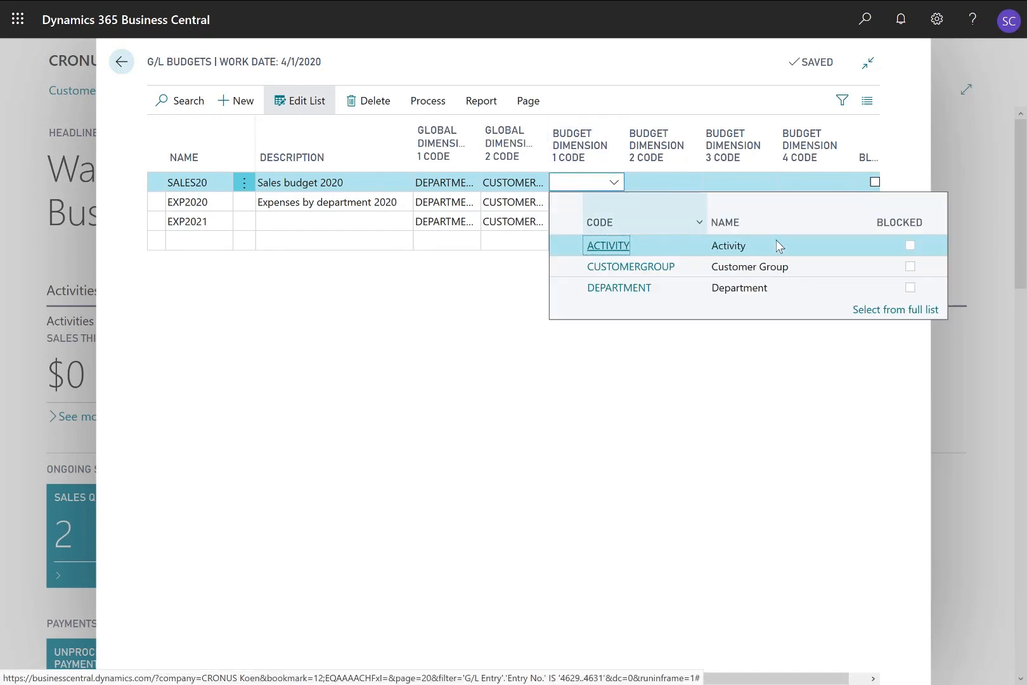
{"action": "left_click", "coordinate": [792, 245]}
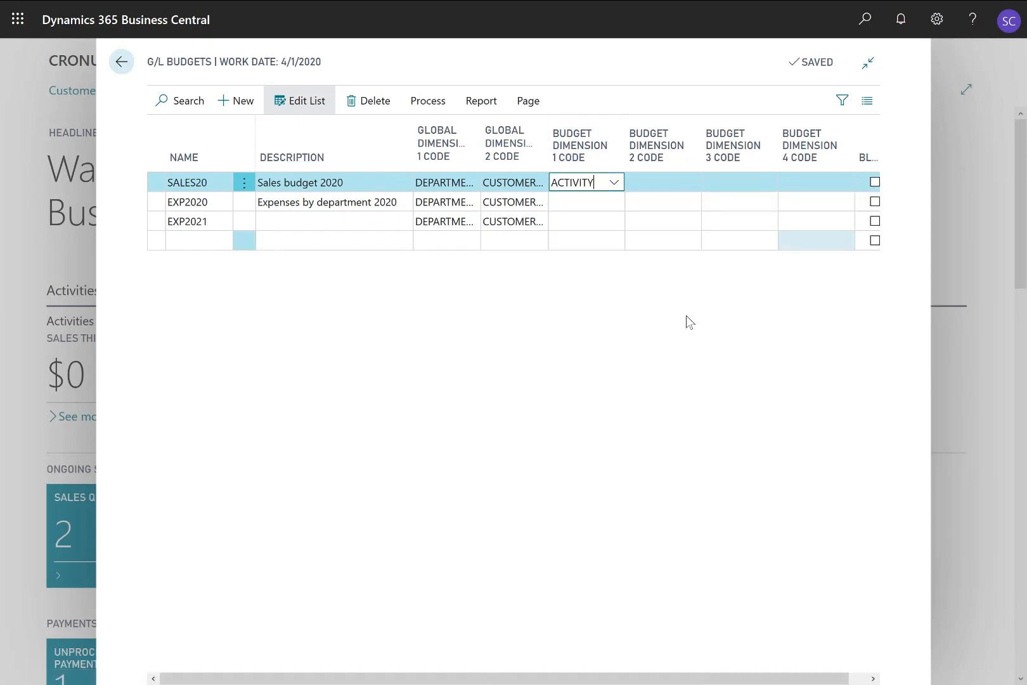
{"action": "key", "text": "Tab"}
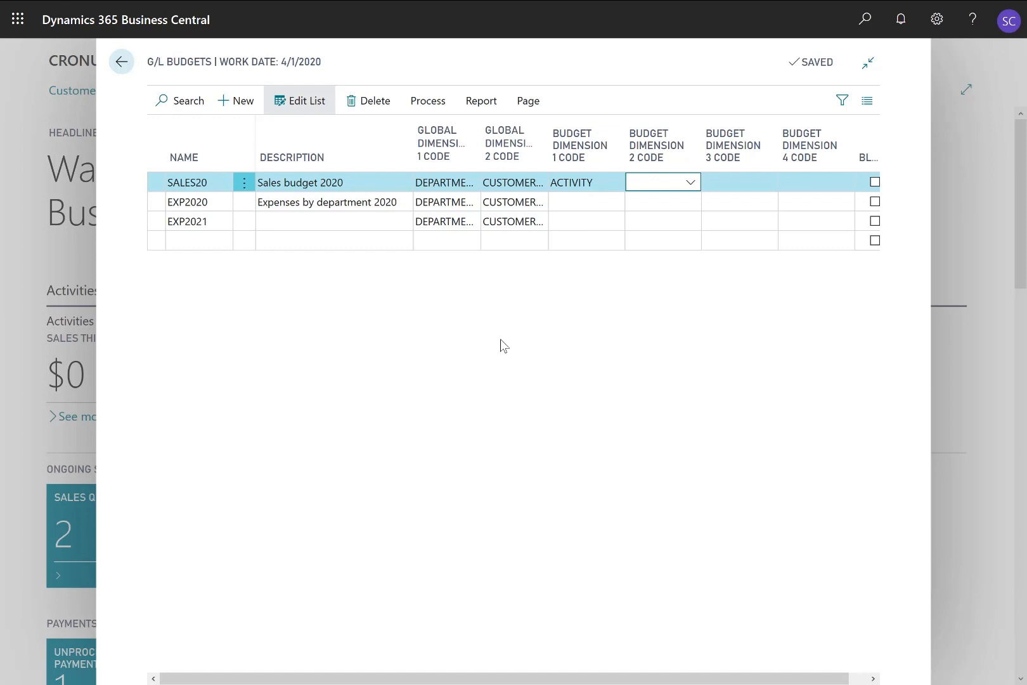
Open SALES20 in Edit Budget, keep View by as Month, and scroll down to the Filters section
{"action": "left_click", "coordinate": [425, 102]}
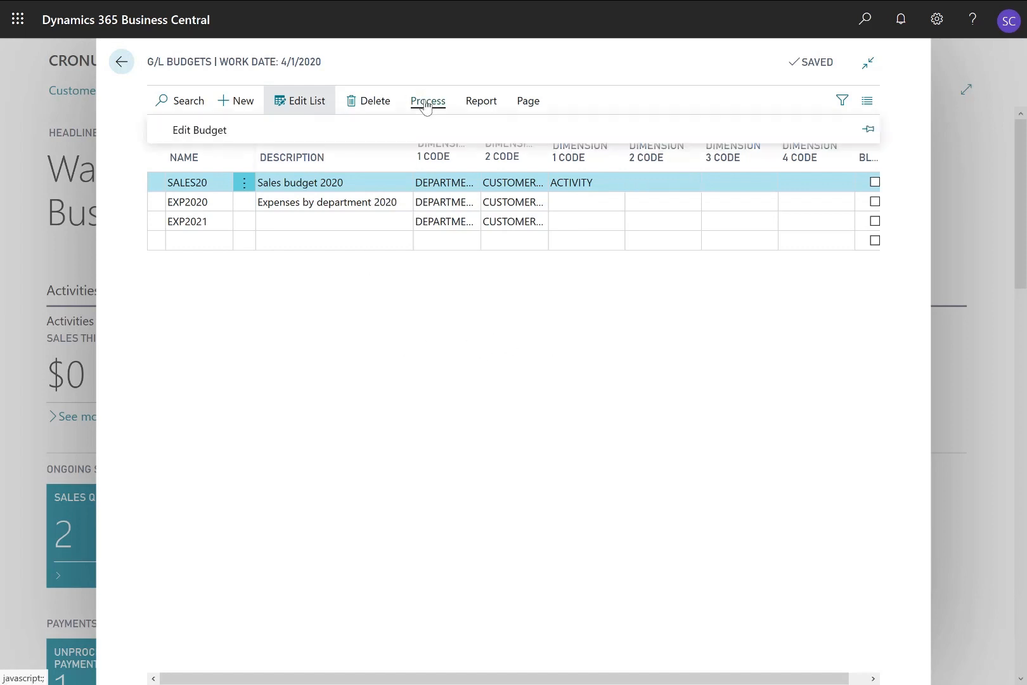
{"action": "left_click", "coordinate": [193, 130]}
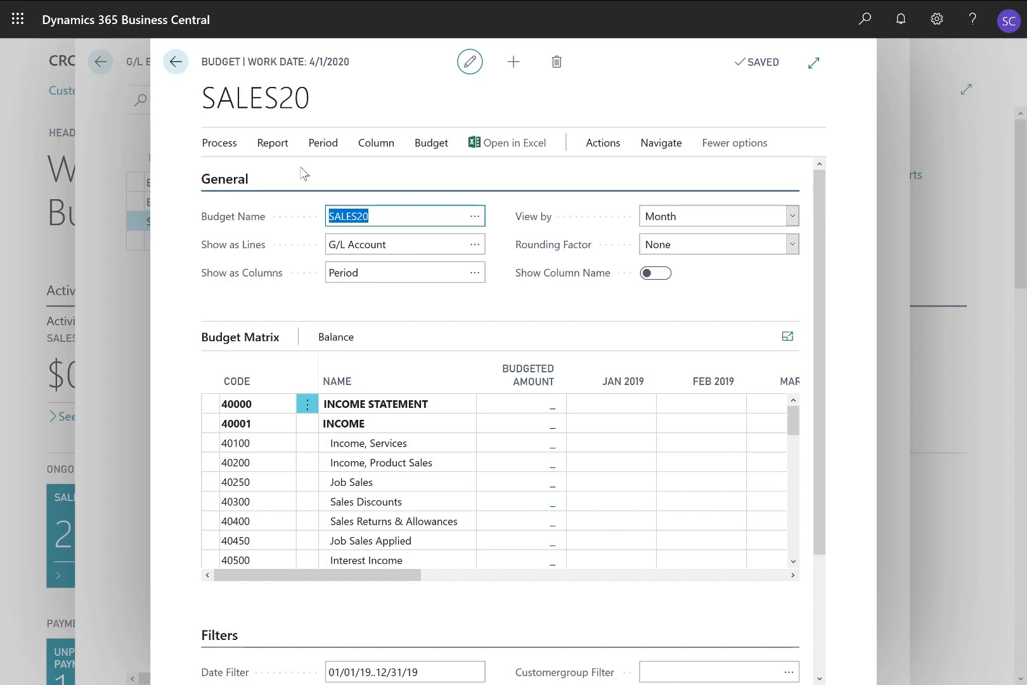
{"action": "left_click", "coordinate": [792, 217]}
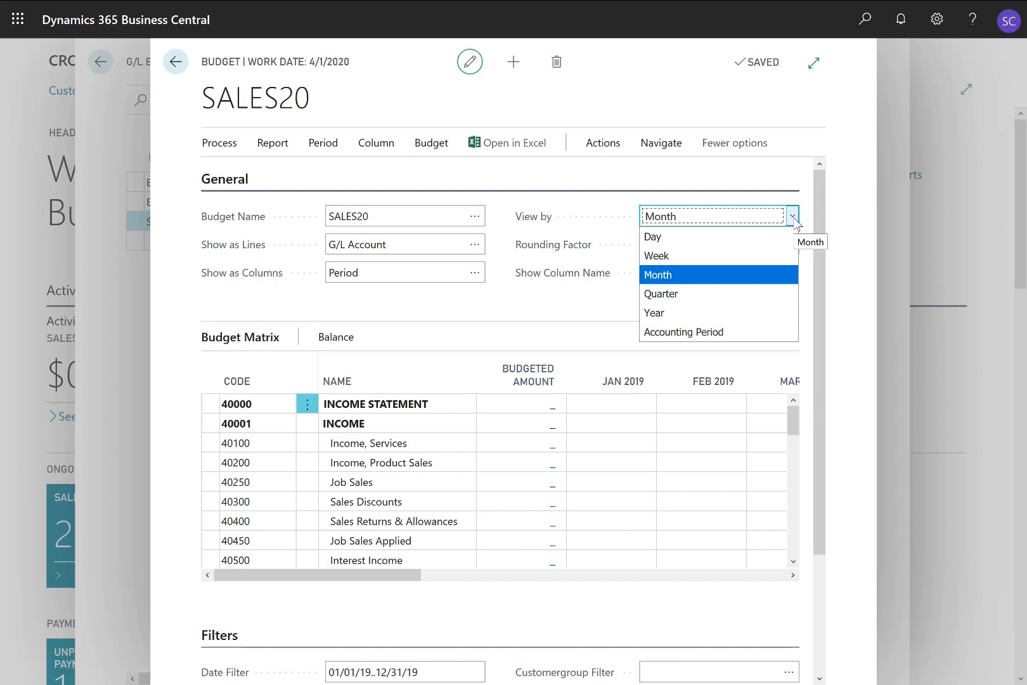
{"action": "left_click", "coordinate": [794, 220]}
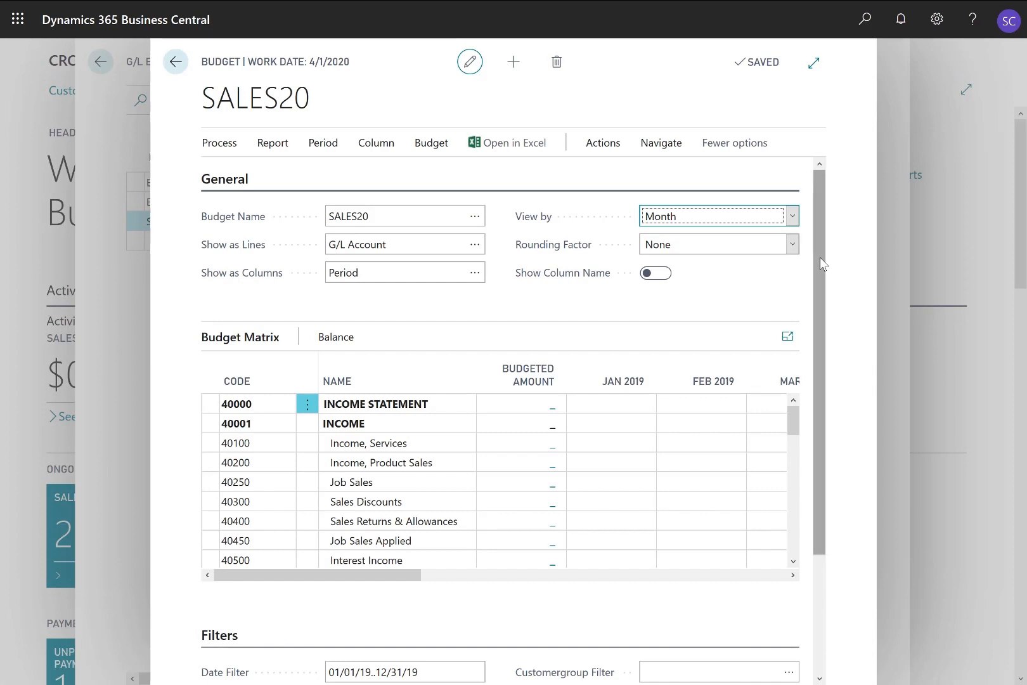
{"action": "left_click_drag", "start_coordinate": [821, 266], "coordinate": [801, 456]}
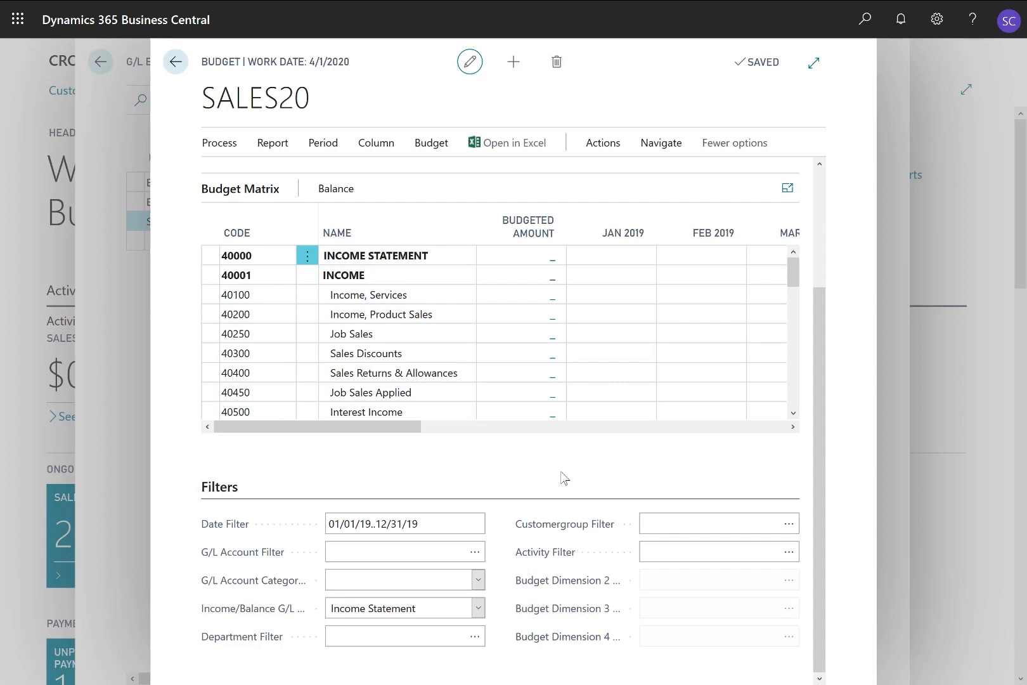
{"action": "left_click_drag", "start_coordinate": [818, 472], "coordinate": [835, 372]}
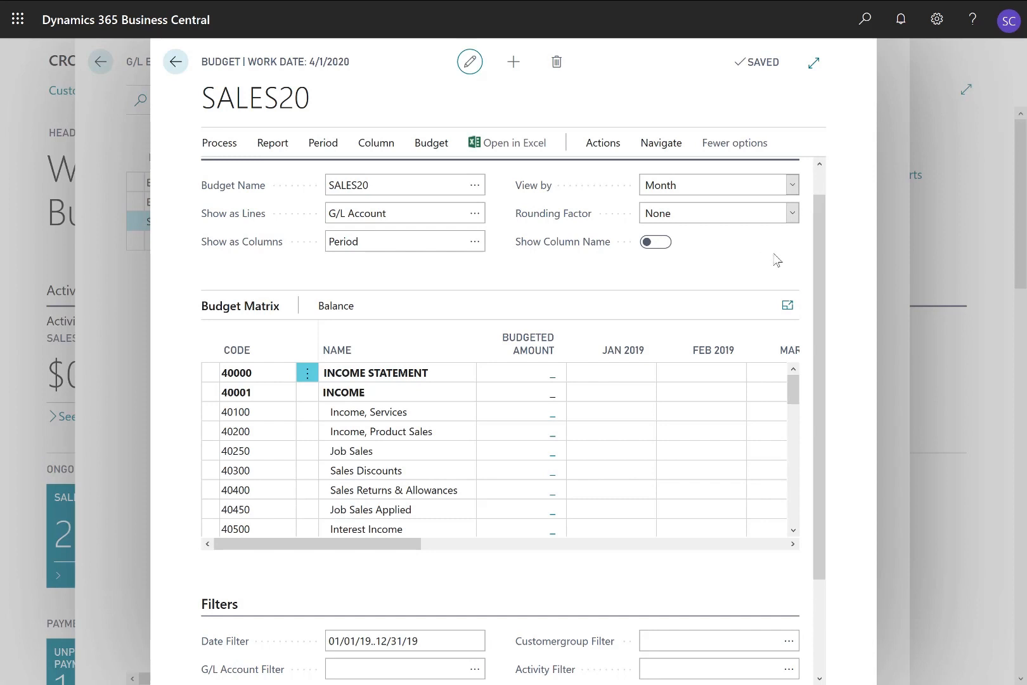
{"action": "left_click_drag", "start_coordinate": [816, 259], "coordinate": [819, 357]}
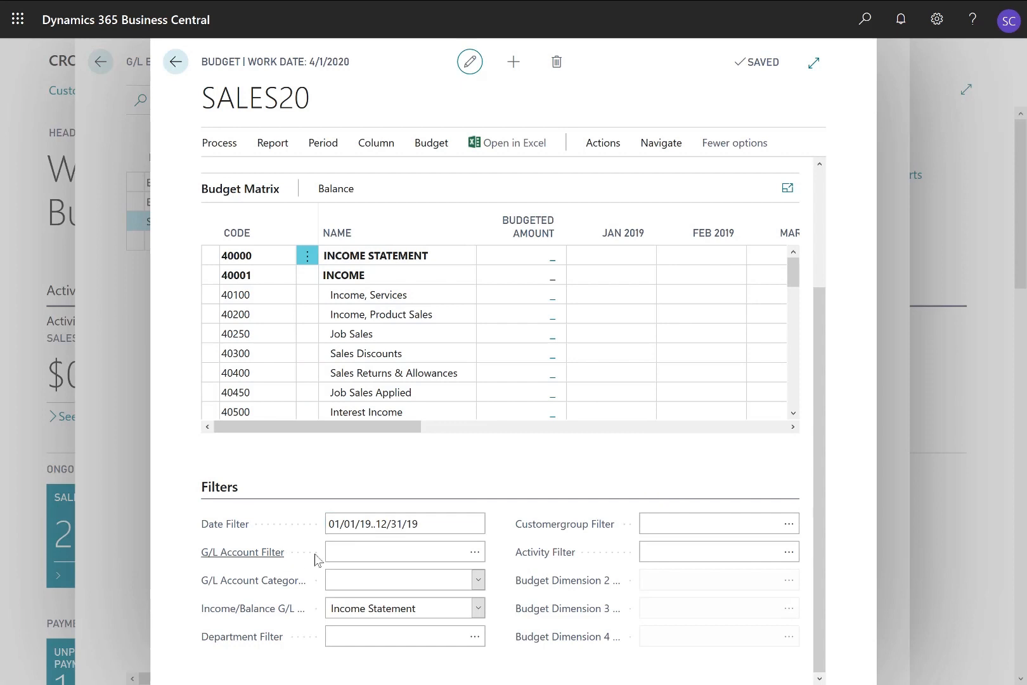
Filter the matrix to Income accounts and change the date filter to 01/01/20..12/31/20
{"action": "left_click", "coordinate": [478, 579]}
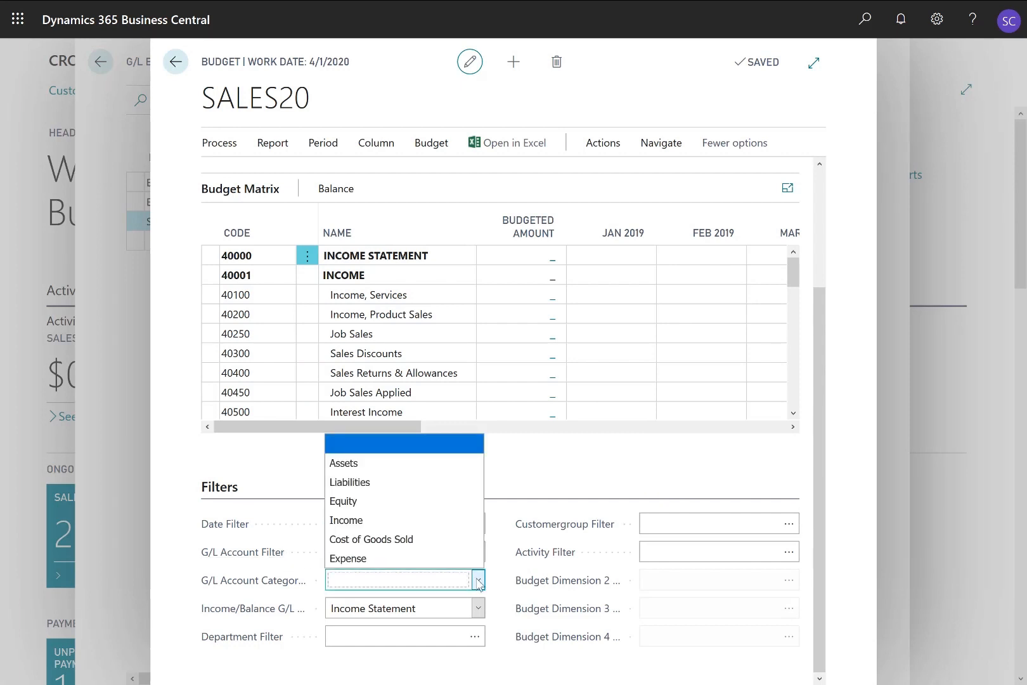
{"action": "left_click", "coordinate": [353, 521]}
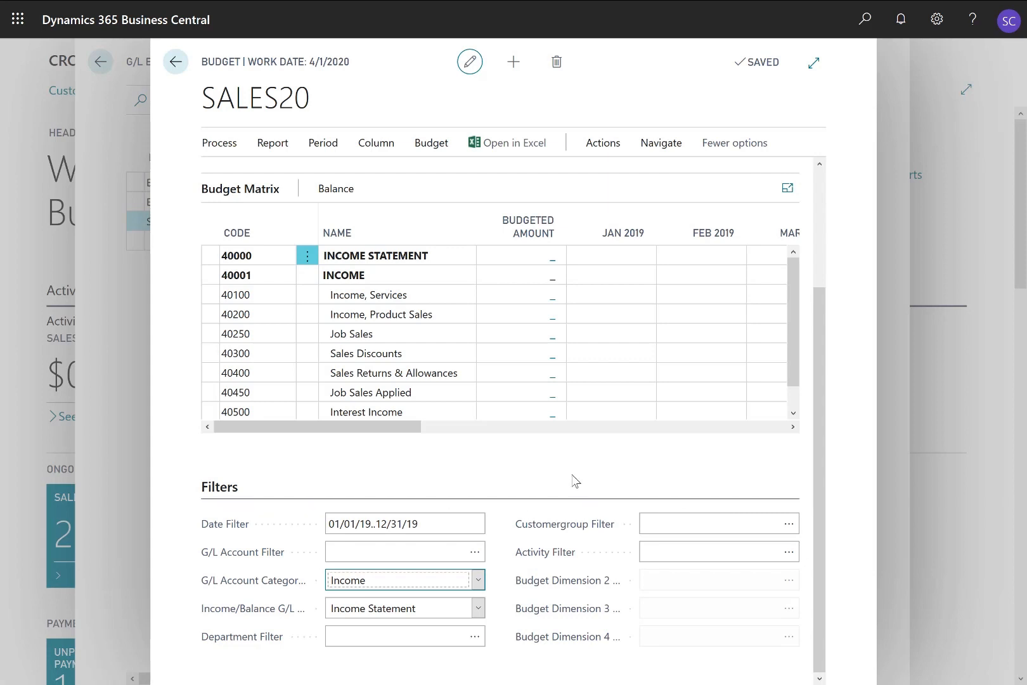
{"action": "left_click", "coordinate": [362, 523]}
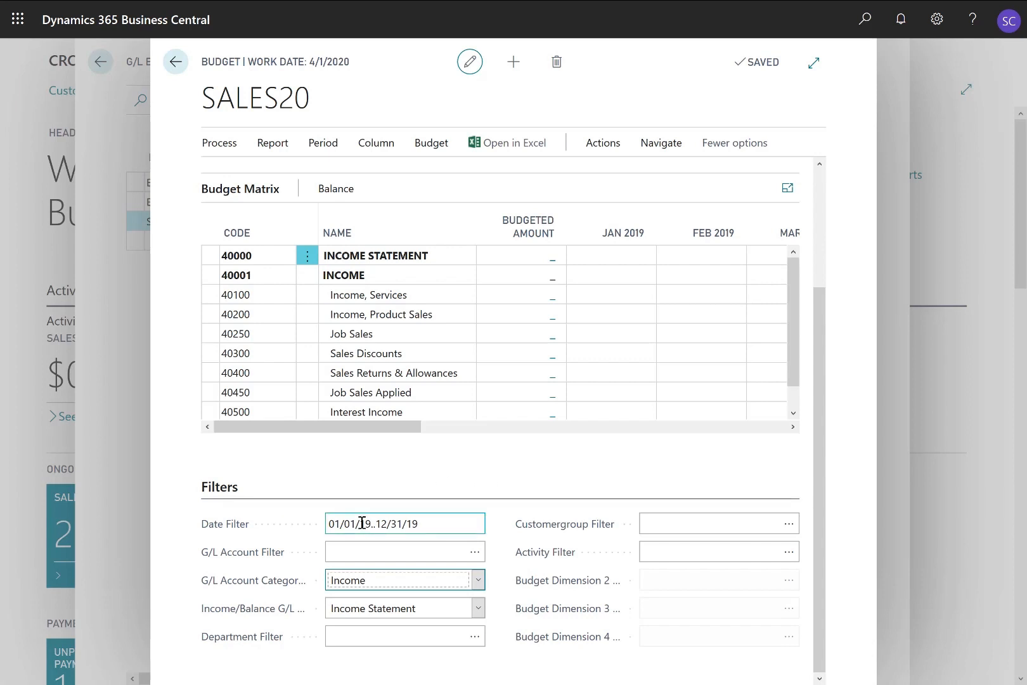
{"action": "key", "text": "shift+Right"}
{"action": "key", "text": "shift+Right"}
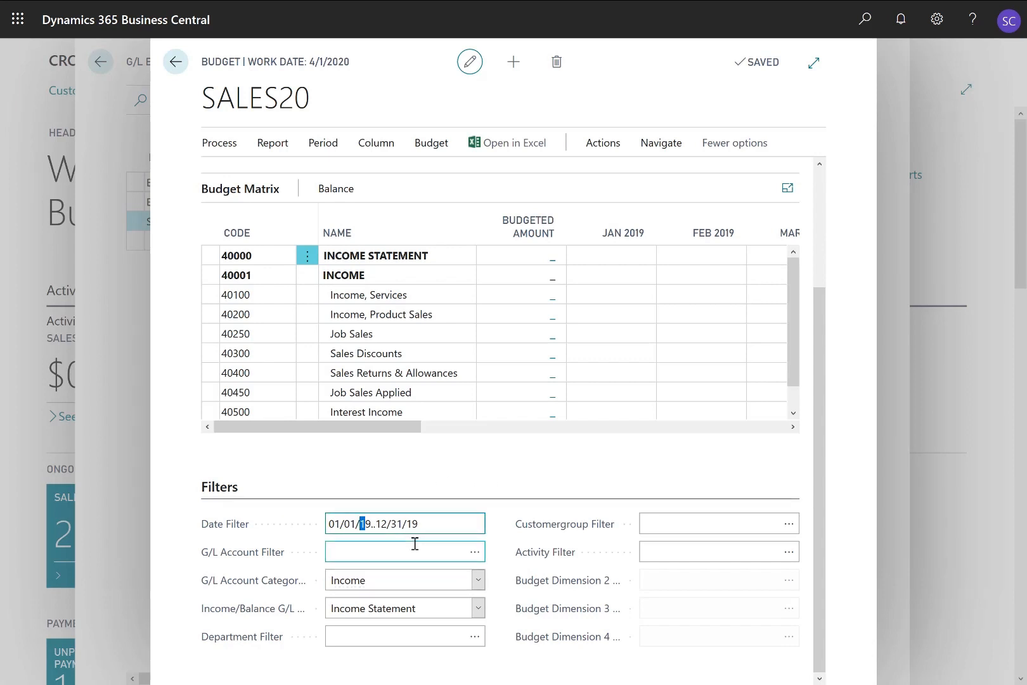
{"action": "type", "text": "20"}
{"action": "key", "text": "shift+Right"}
{"action": "key", "text": "shift+Right"}
{"action": "key", "text": "shift+Right"}
{"action": "key", "text": "shift+Right"}
{"action": "key", "text": "Right"}
{"action": "key", "text": "Right"}
{"action": "key", "text": "Right"}
{"action": "key", "text": "Right"}
{"action": "key", "text": "Right"}
{"action": "key", "text": "shift+Right"}
{"action": "key", "text": "shift+Right"}
{"action": "type", "text": "20"}
{"action": "left_click", "coordinate": [415, 543]}
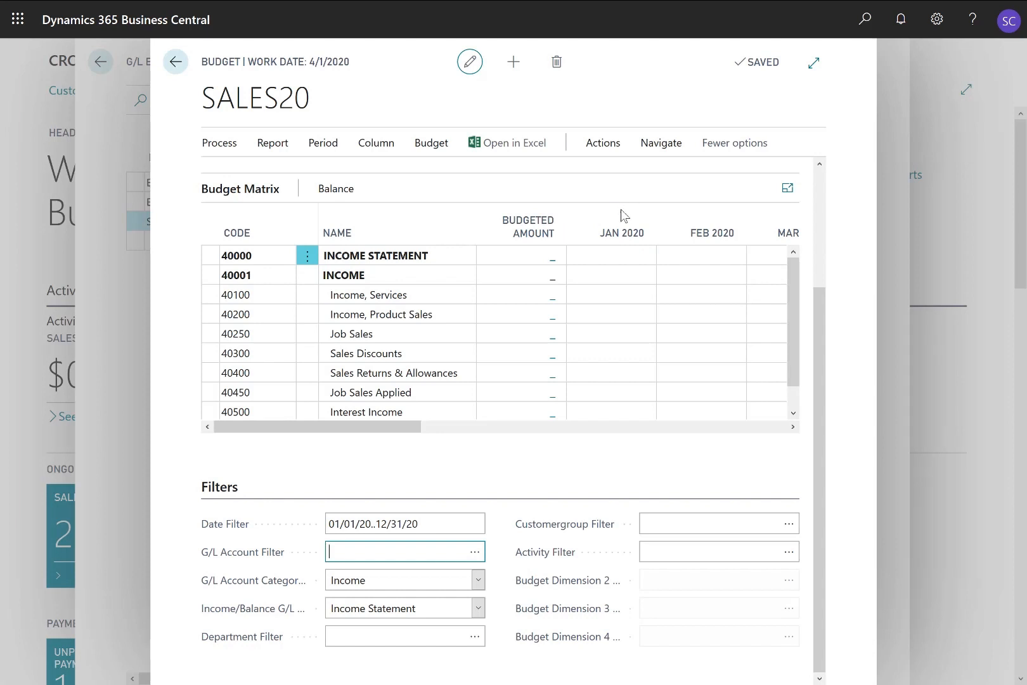
Enter -1,000 for January 2020 on account 40100 Income, Services, then drill into its entries
{"action": "left_click", "coordinate": [612, 294]}
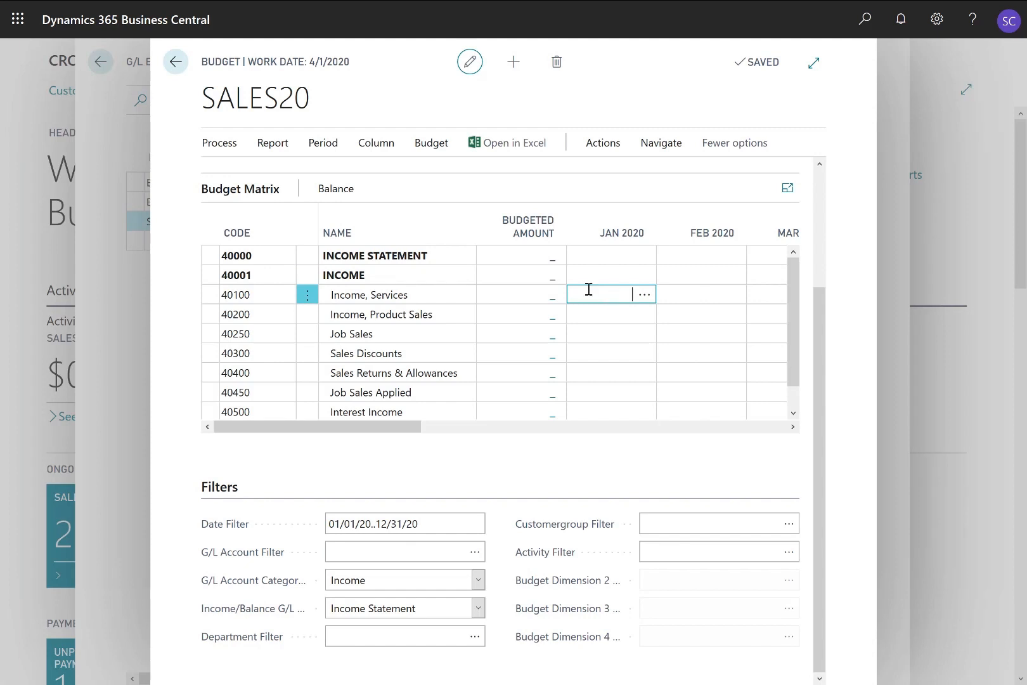
{"action": "type", "text": "-1000"}
{"action": "key", "text": "Tab"}
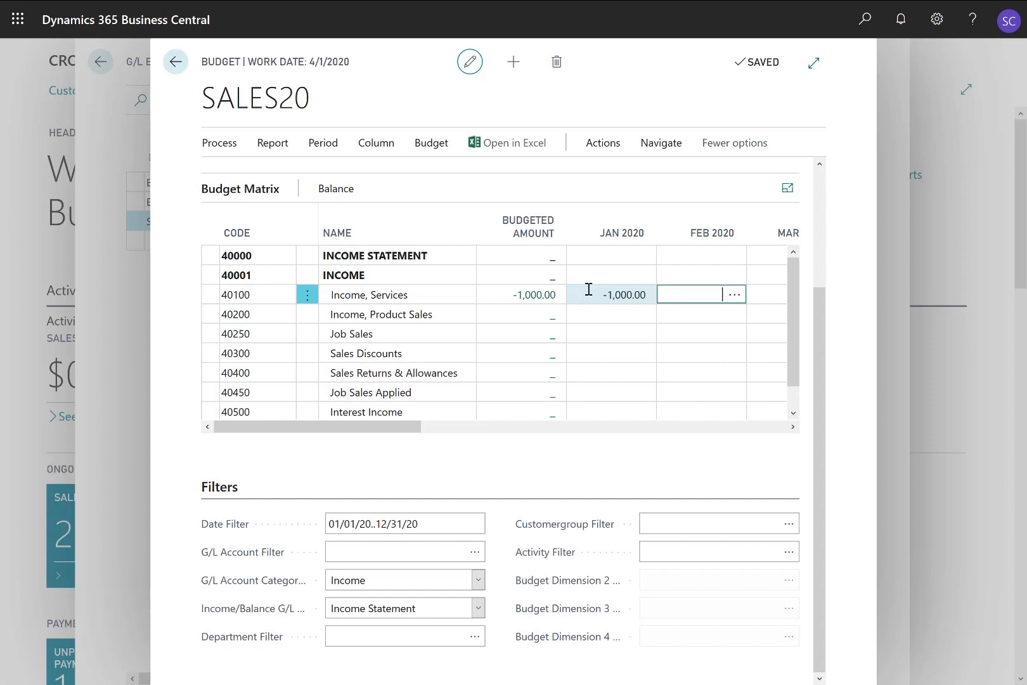
{"action": "left_click", "coordinate": [637, 296]}
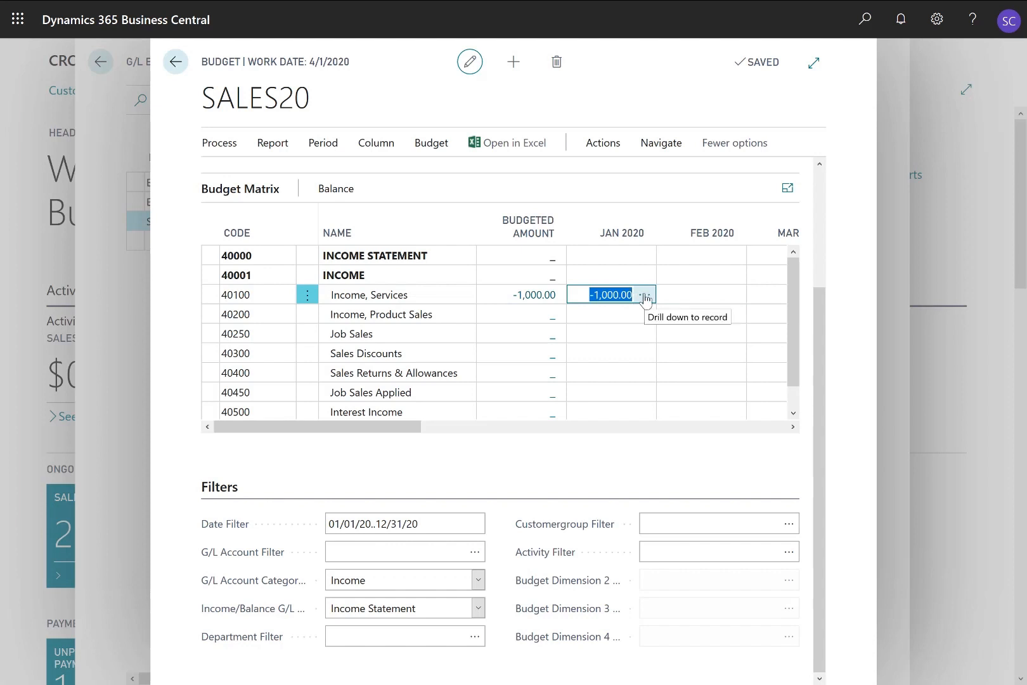
{"action": "left_click", "coordinate": [645, 296]}
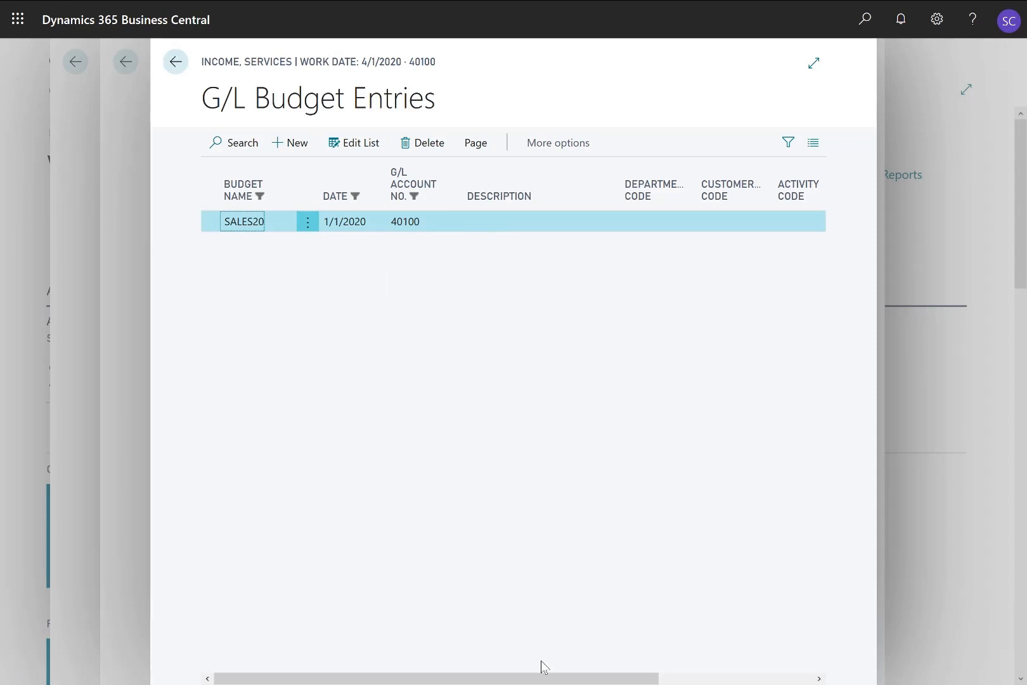
Expand G/L Budget Entries to full width to reveal the -1,000.00 entry
{"action": "left_click", "coordinate": [809, 67]}
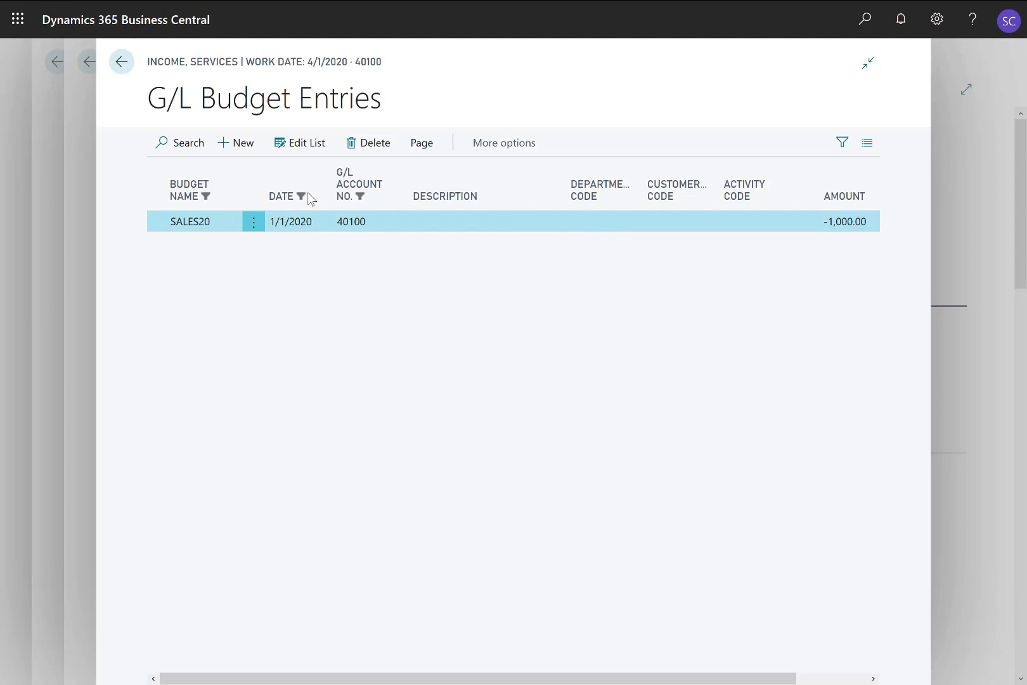
Give the 40100 entry department ADM and customer group LARGE, then return to the budget
{"action": "left_click", "coordinate": [298, 145]}
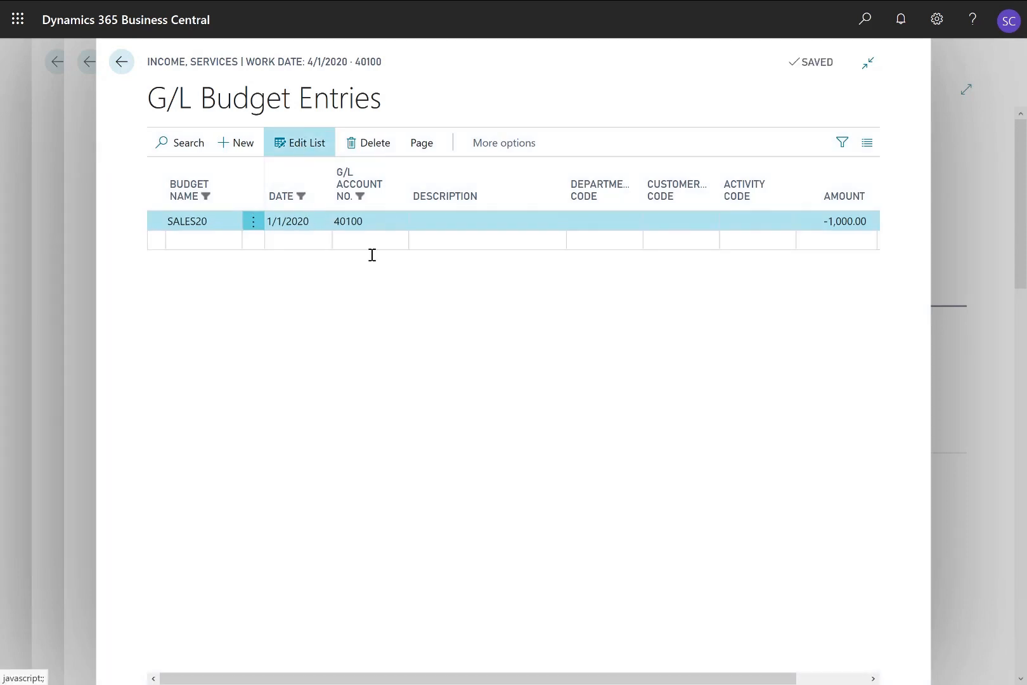
{"action": "left_click", "coordinate": [600, 222]}
{"action": "left_click", "coordinate": [632, 223]}
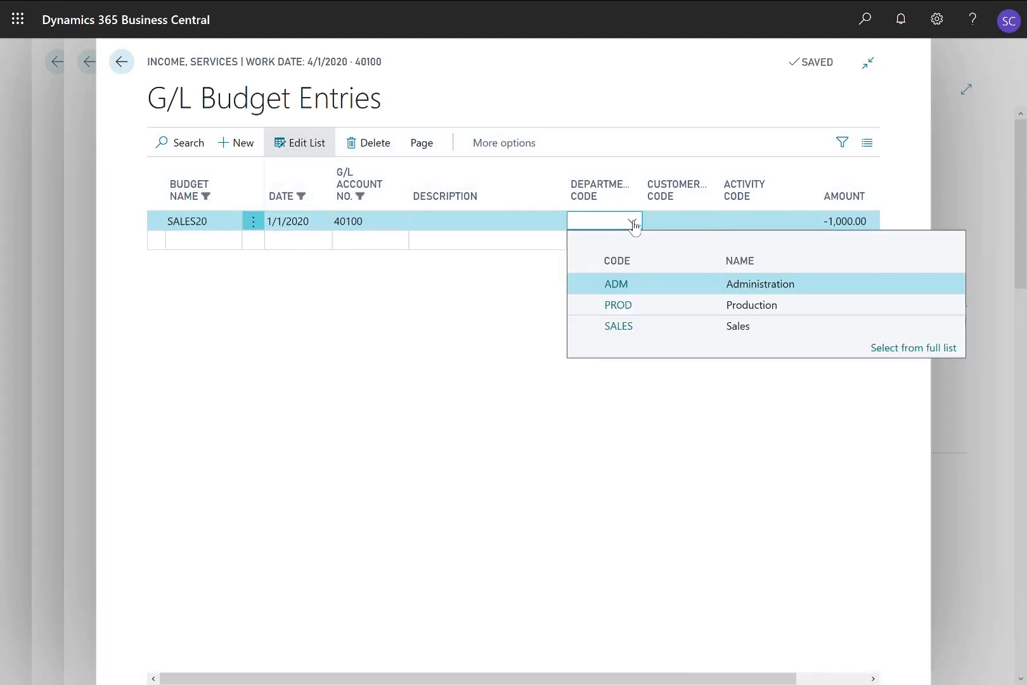
{"action": "left_click", "coordinate": [649, 290]}
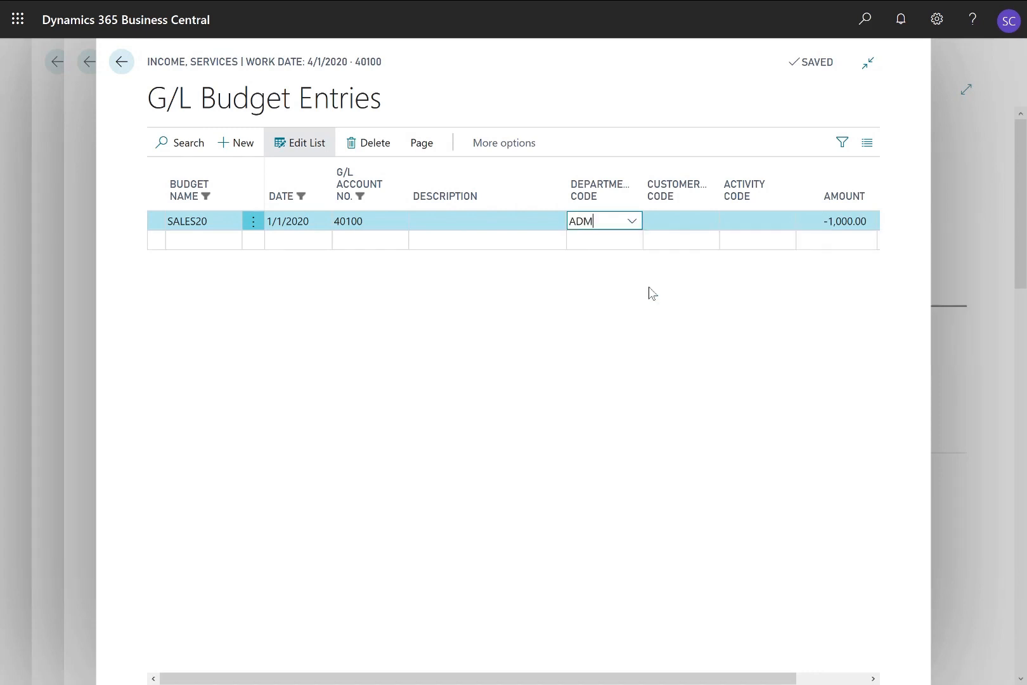
{"action": "left_click", "coordinate": [669, 221]}
{"action": "left_click", "coordinate": [708, 221]}
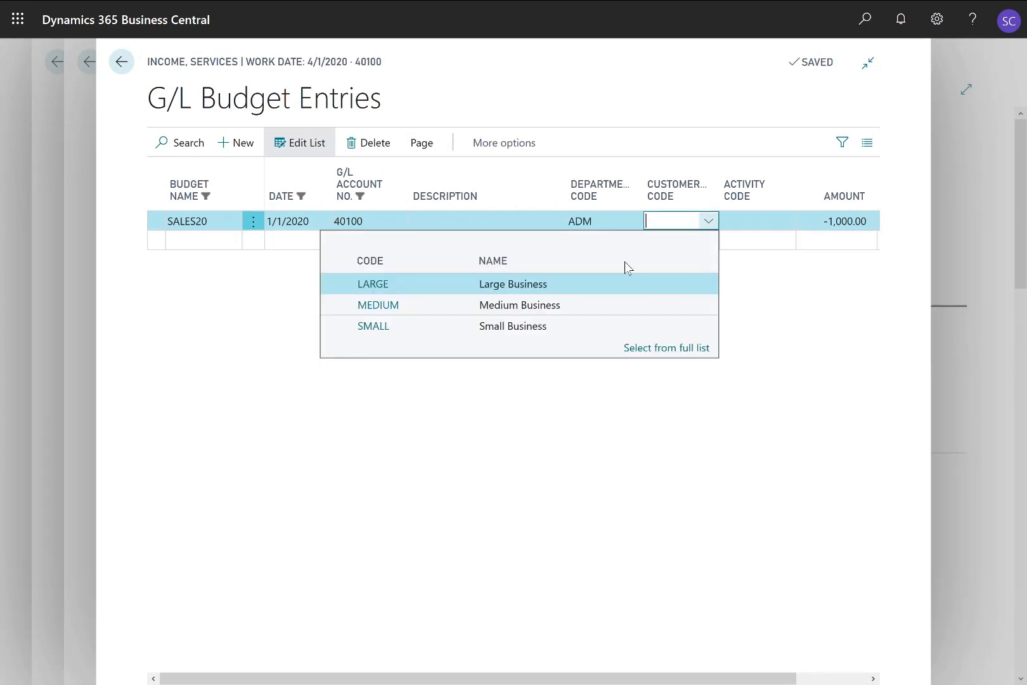
{"action": "left_click", "coordinate": [594, 281]}
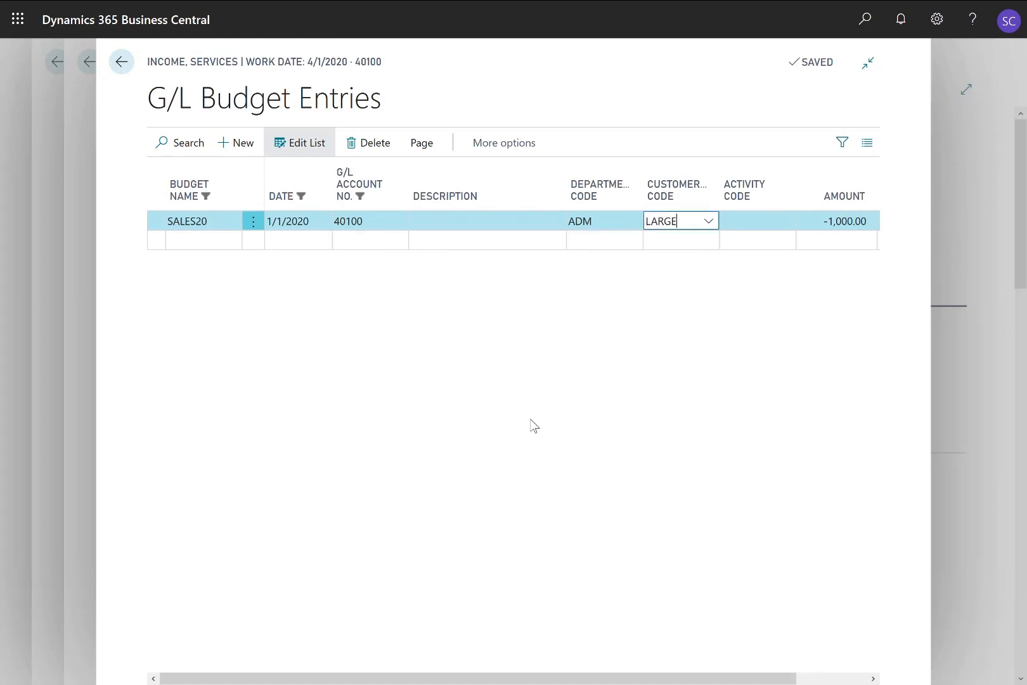
{"action": "key", "text": "Tab"}
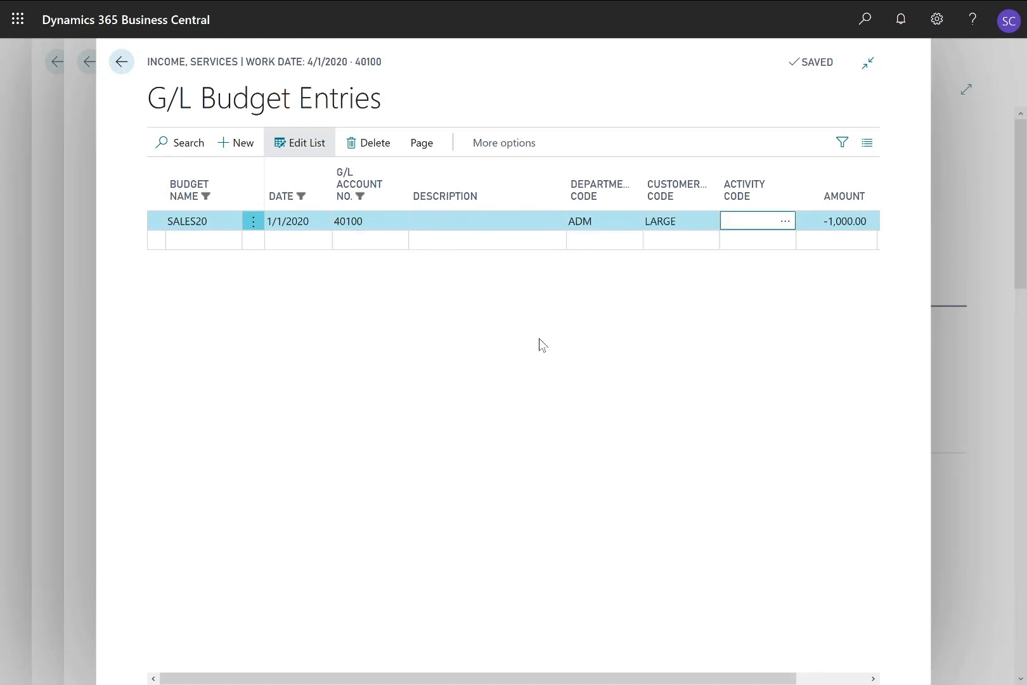
{"action": "key", "text": "Escape"}
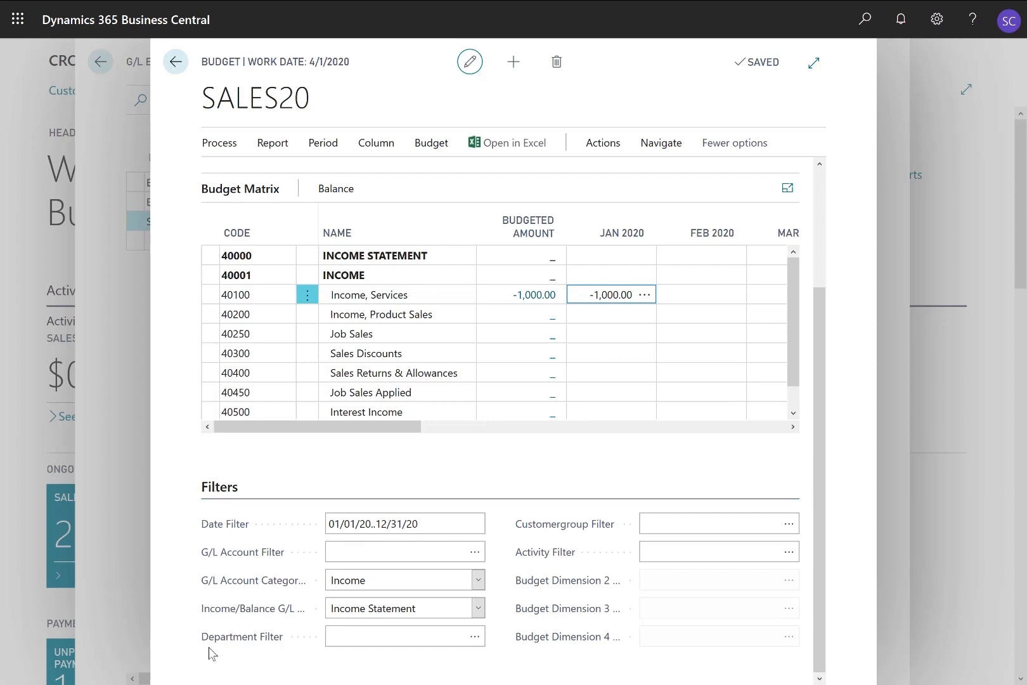
Set the budget's Department Filter to SALES
{"action": "left_click", "coordinate": [475, 637]}
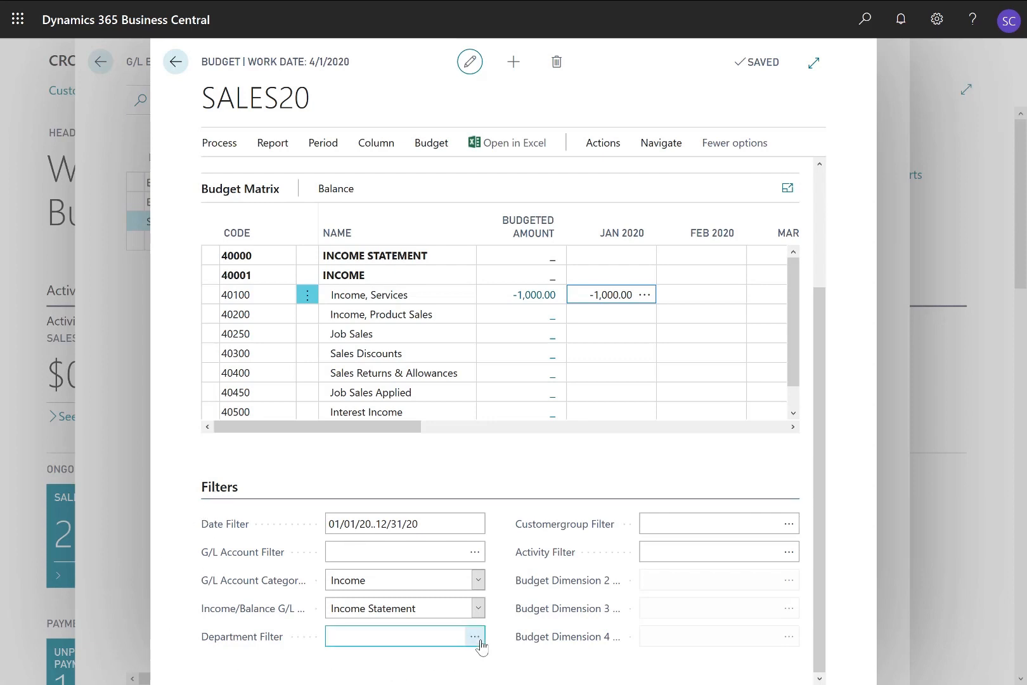
{"action": "left_click", "coordinate": [476, 637]}
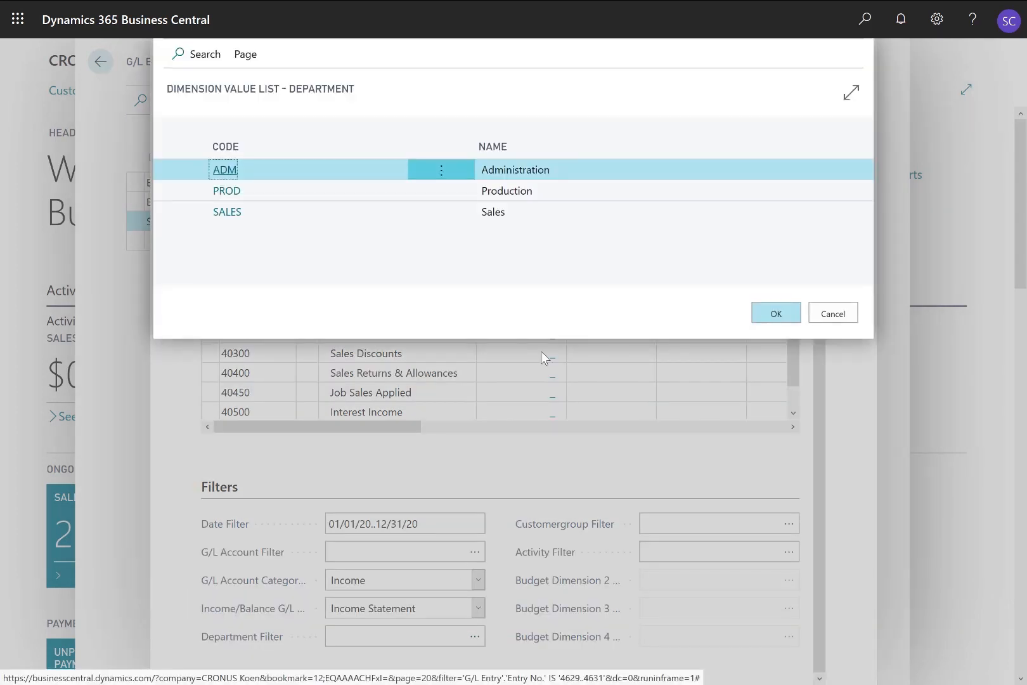
{"action": "left_click", "coordinate": [560, 217]}
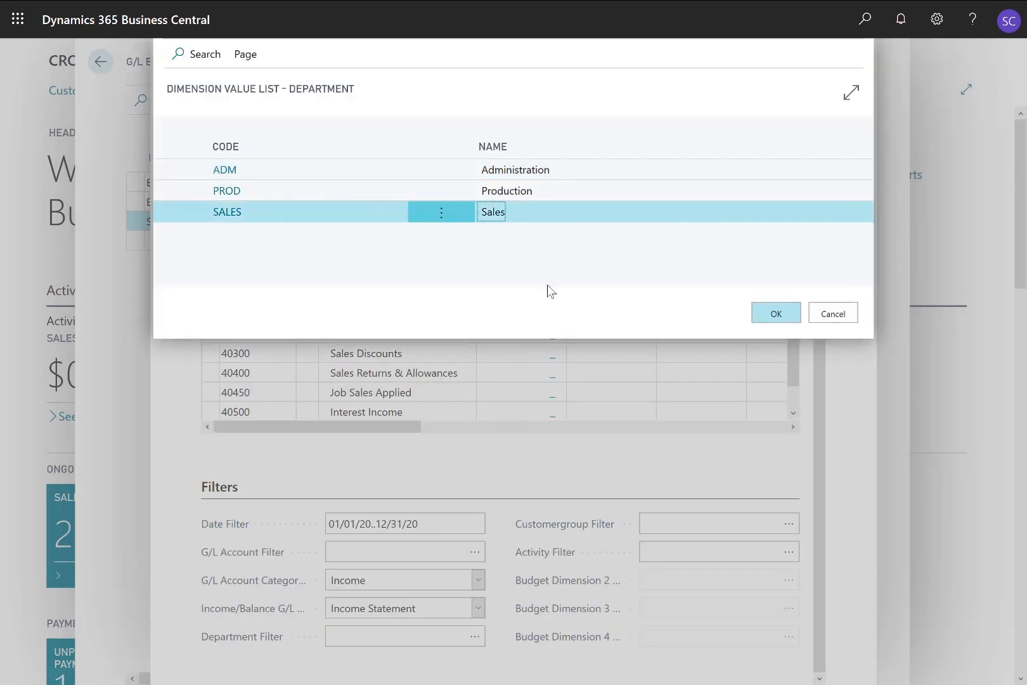
{"action": "left_click", "coordinate": [768, 314]}
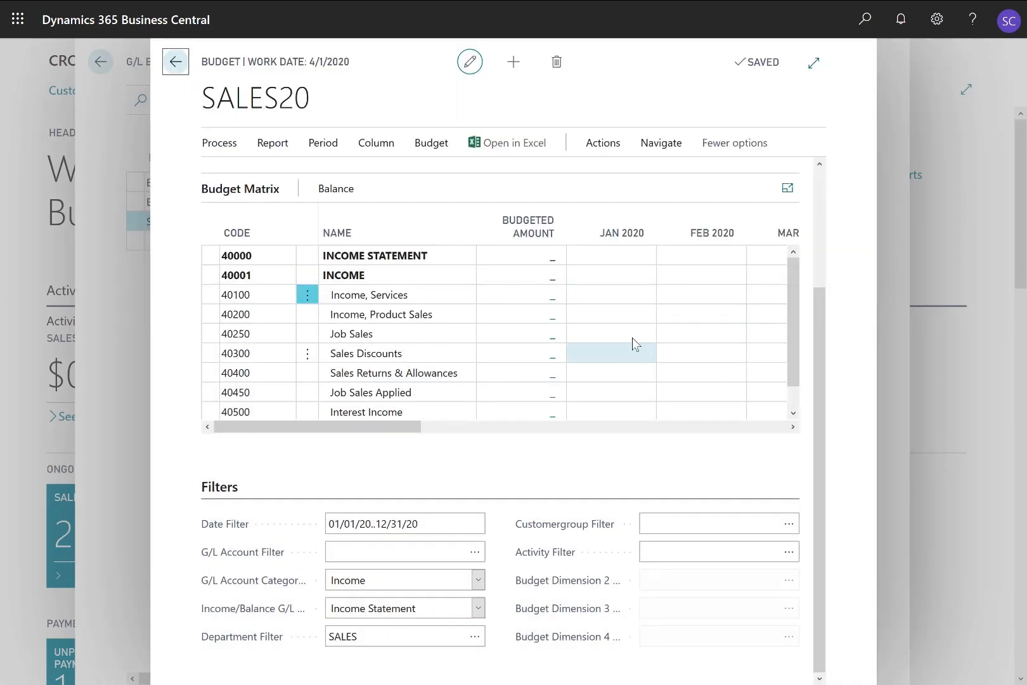
Enter -2,000 for January 2020 on account 40200 Income, Product Sales
{"action": "left_click", "coordinate": [602, 315]}
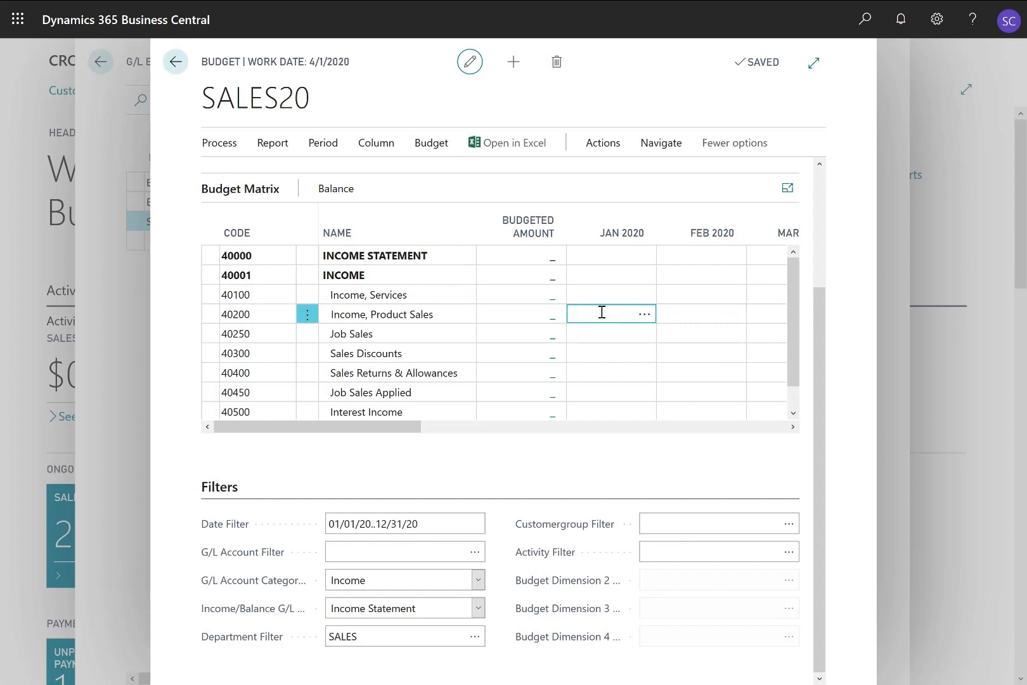
{"action": "type", "text": "-2000"}
{"action": "key", "text": "Tab"}
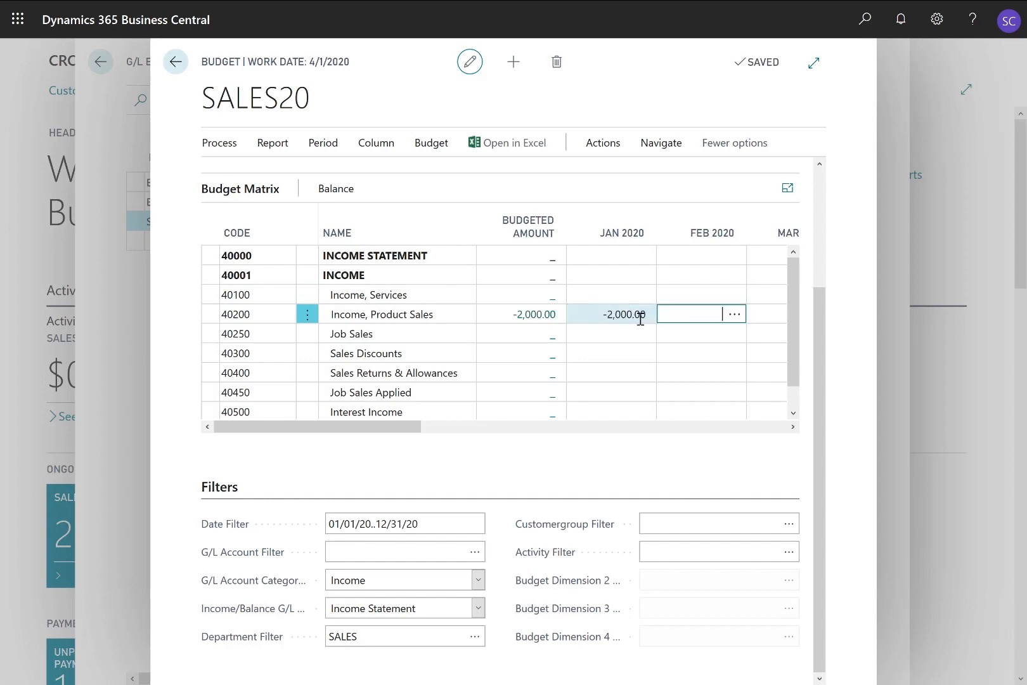
{"action": "left_click", "coordinate": [628, 313]}
{"action": "left_click", "coordinate": [645, 317]}
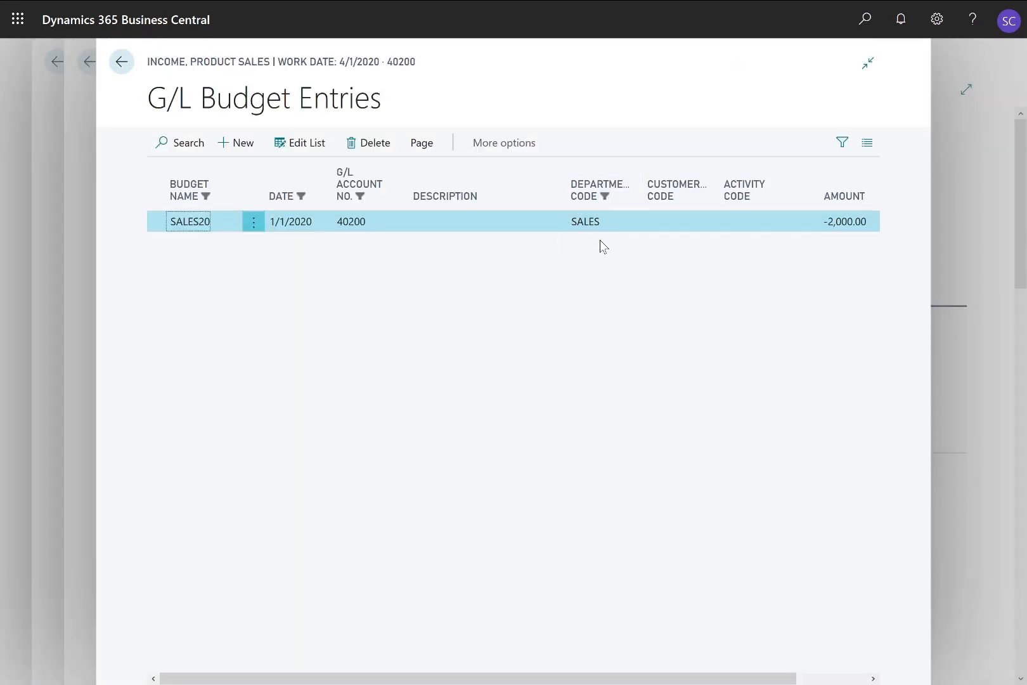
{"action": "key", "text": "Escape"}
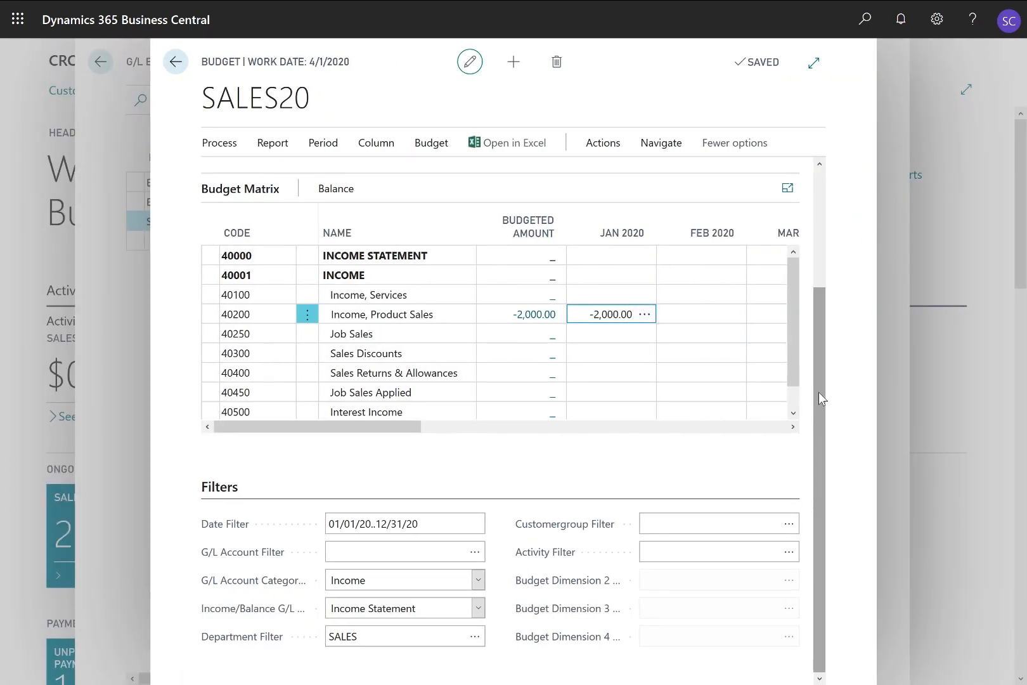
Change Show as Columns to the CUSTOMERGROUP dimension
{"action": "left_click_drag", "start_coordinate": [818, 392], "coordinate": [815, 250]}
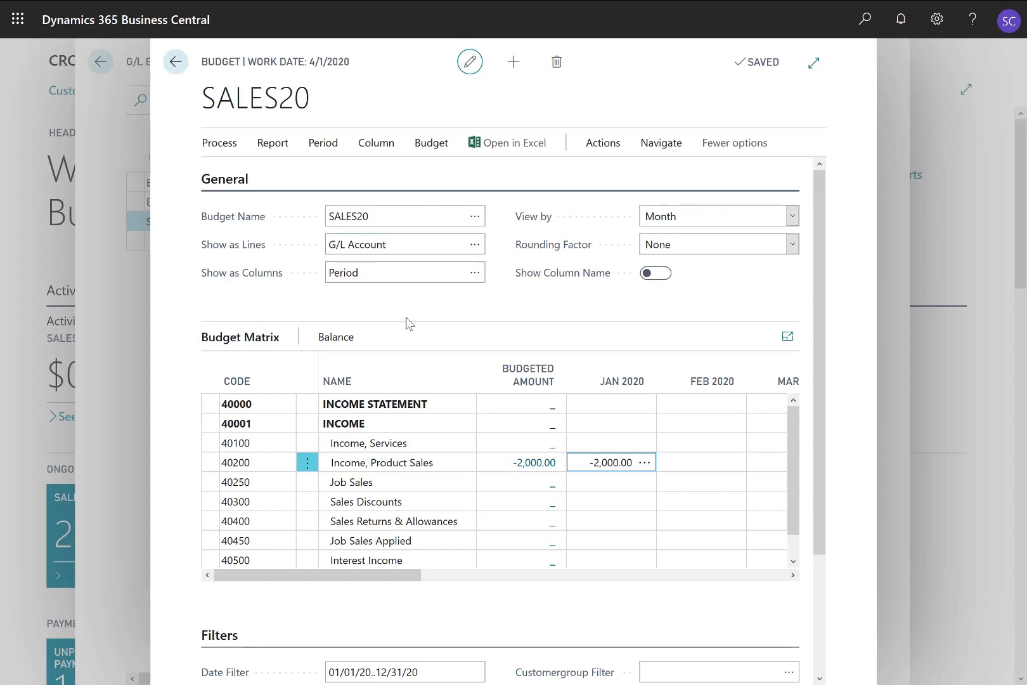
{"action": "left_click", "coordinate": [475, 274]}
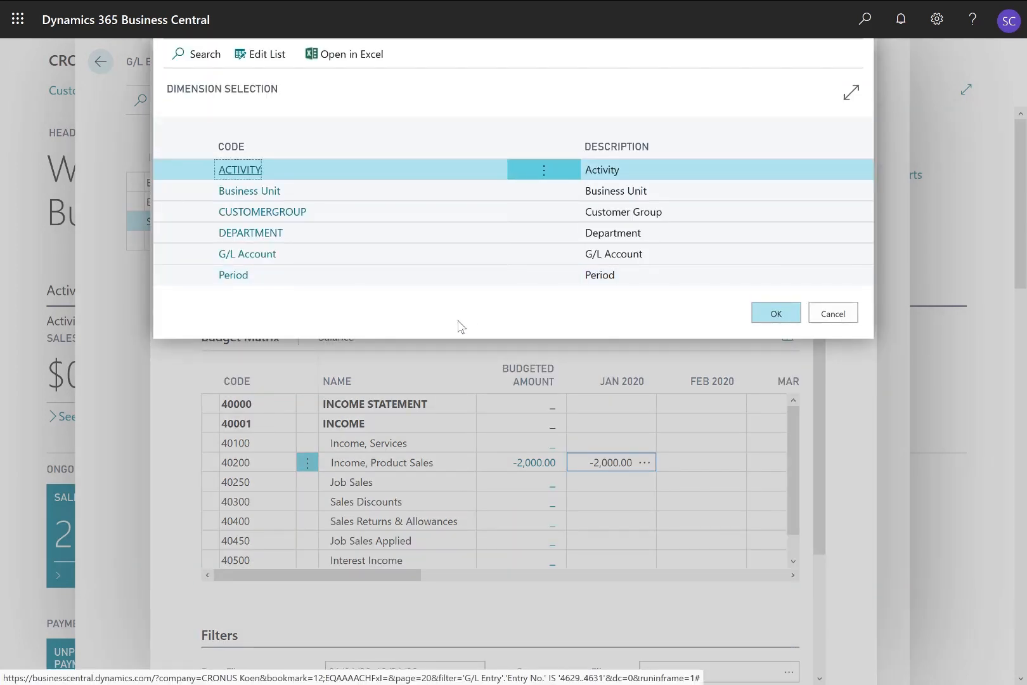
{"action": "left_click", "coordinate": [337, 211]}
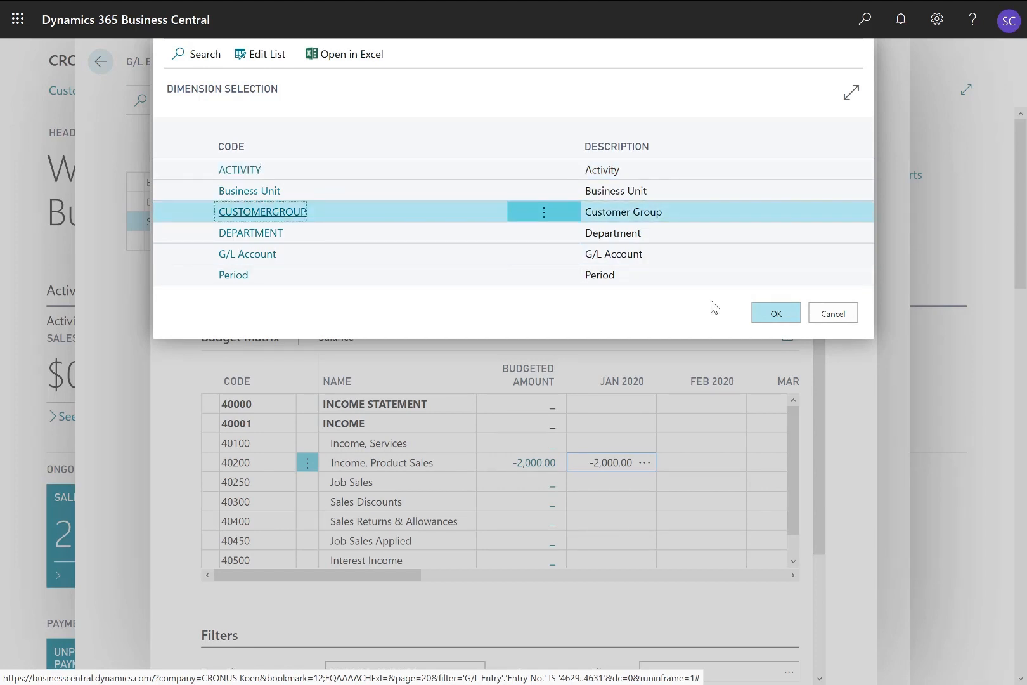
{"action": "left_click", "coordinate": [770, 315]}
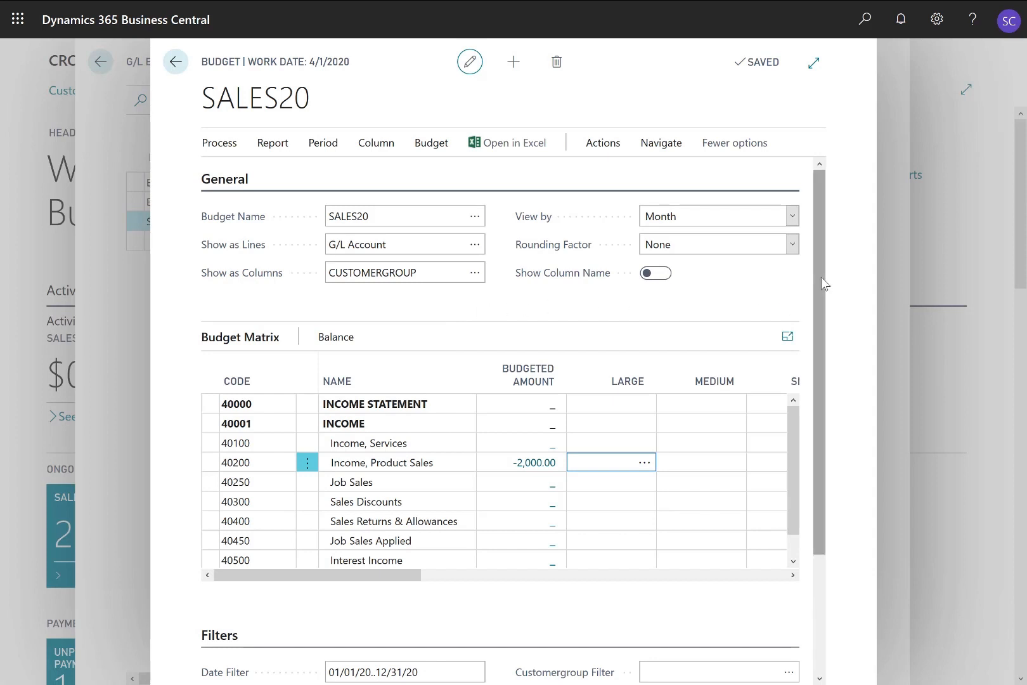
Change the date filter's end month from 12 to 01, giving 01/01/20..01/31/20
{"action": "left_click_drag", "start_coordinate": [821, 277], "coordinate": [812, 430]}
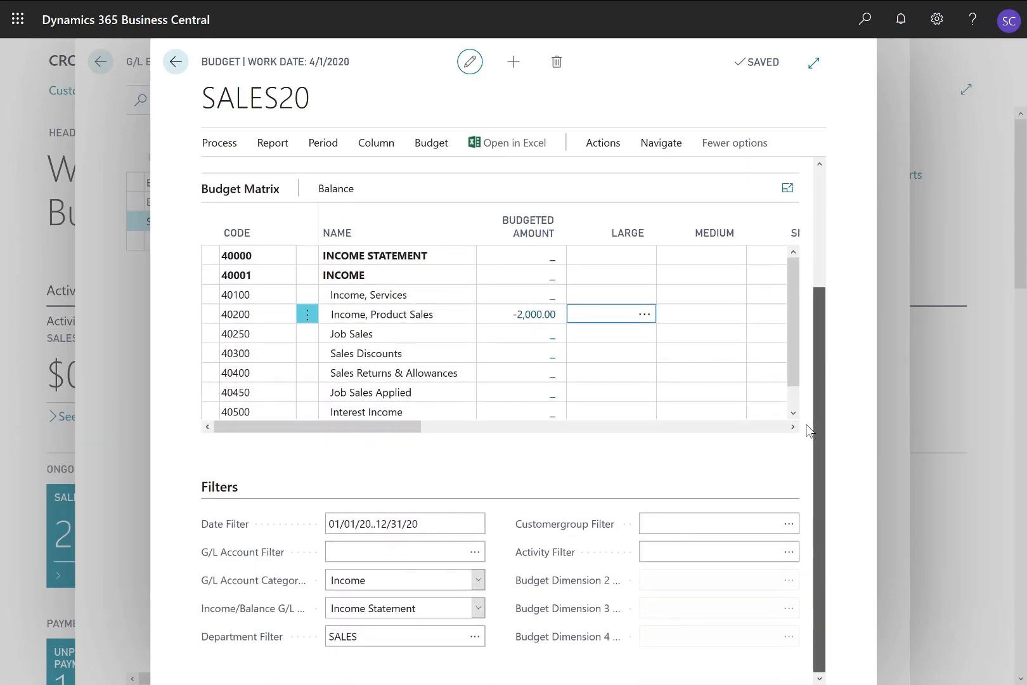
{"action": "left_click", "coordinate": [436, 523]}
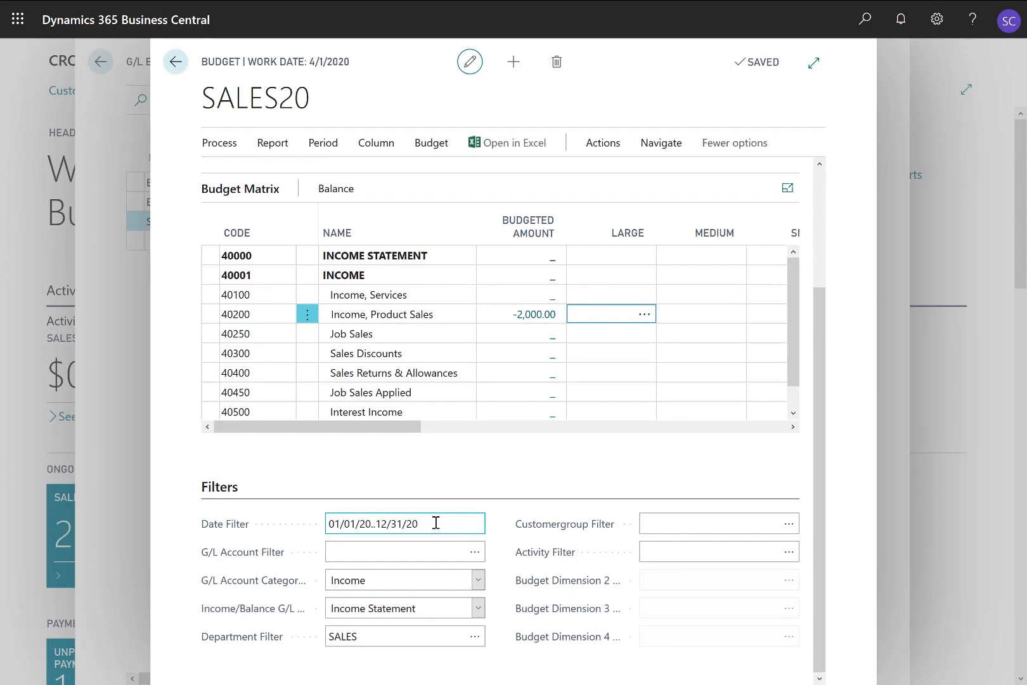
{"action": "left_click", "coordinate": [376, 523]}
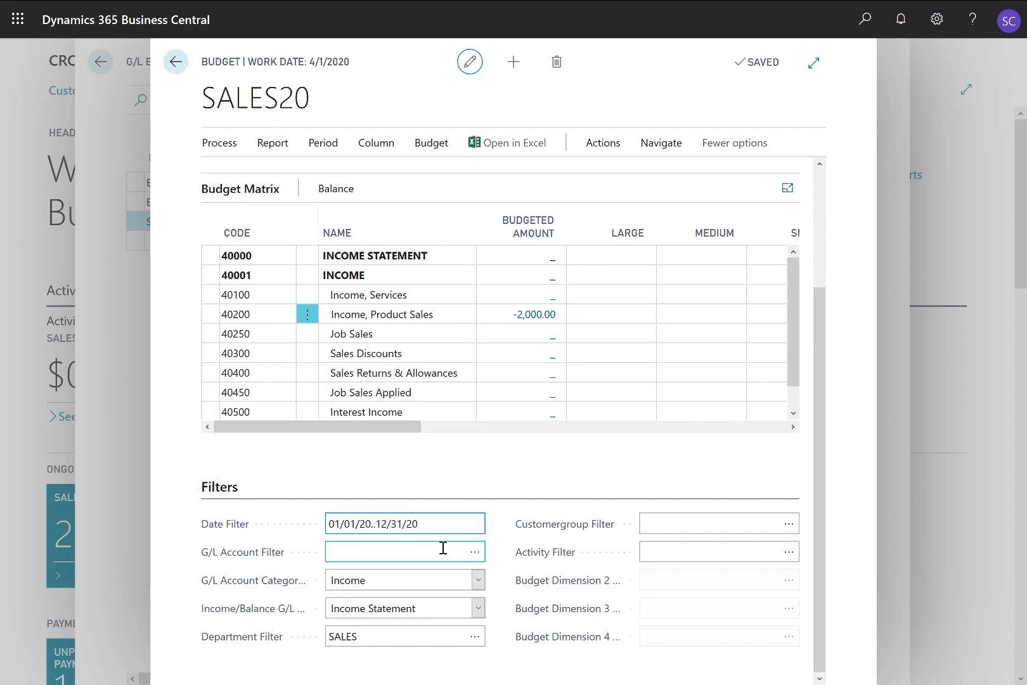
{"action": "key", "text": "shift+Right"}
{"action": "key", "text": "shift+Right"}
{"action": "type", "text": "01"}
{"action": "key", "text": "Tab"}
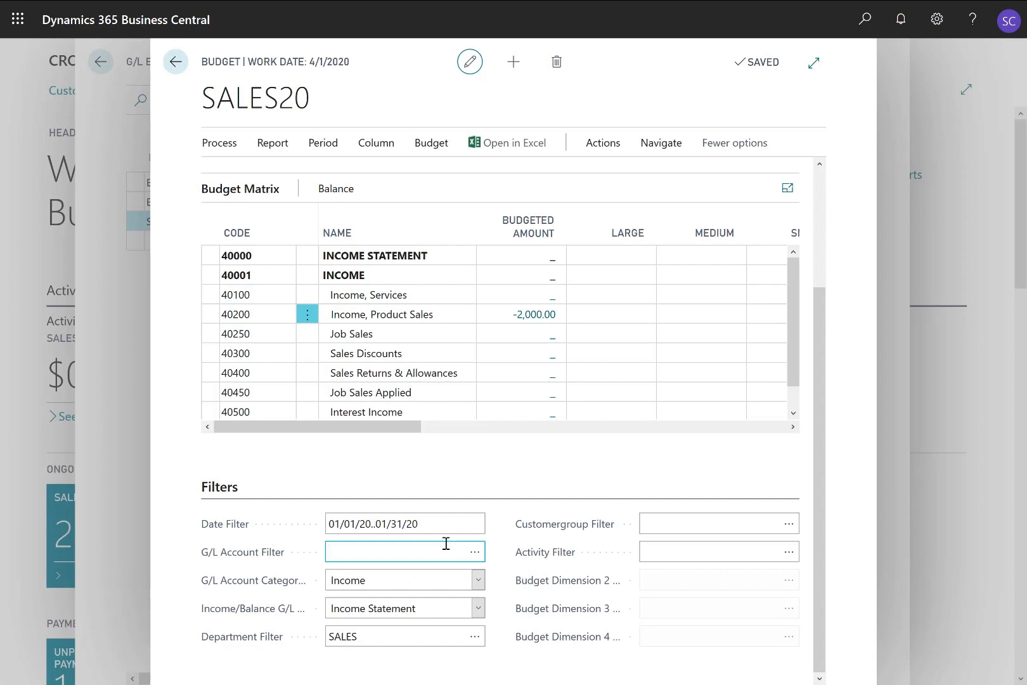
Enter -5,000 under LARGE and -10,000 under MEDIUM for Income, Services
{"action": "left_click", "coordinate": [617, 293]}
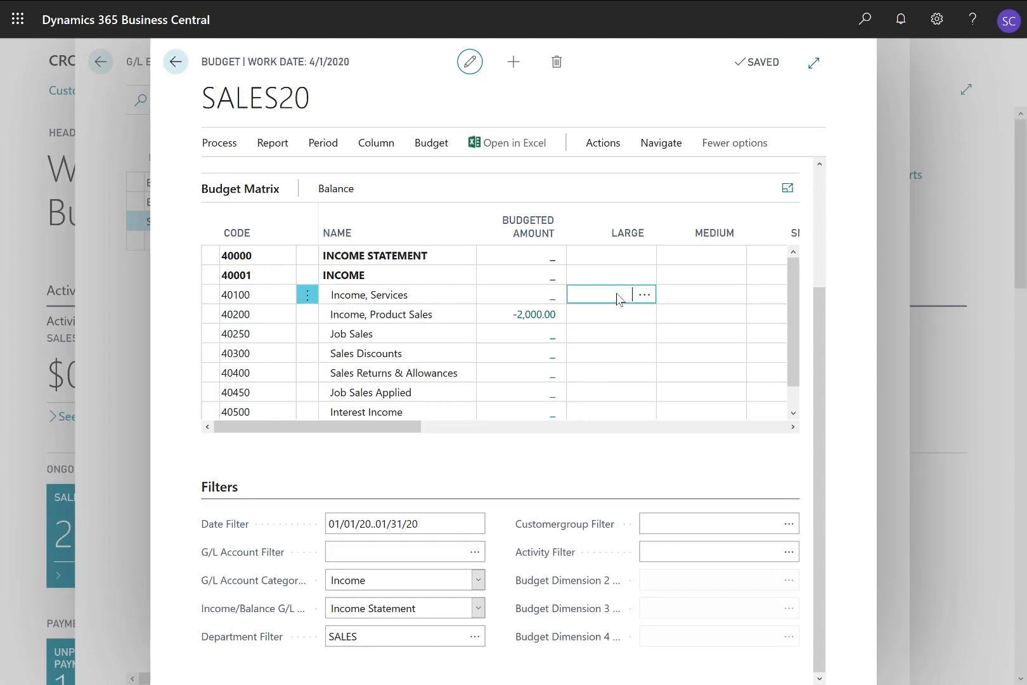
{"action": "type", "text": "-5,000"}
{"action": "key", "text": "Tab"}
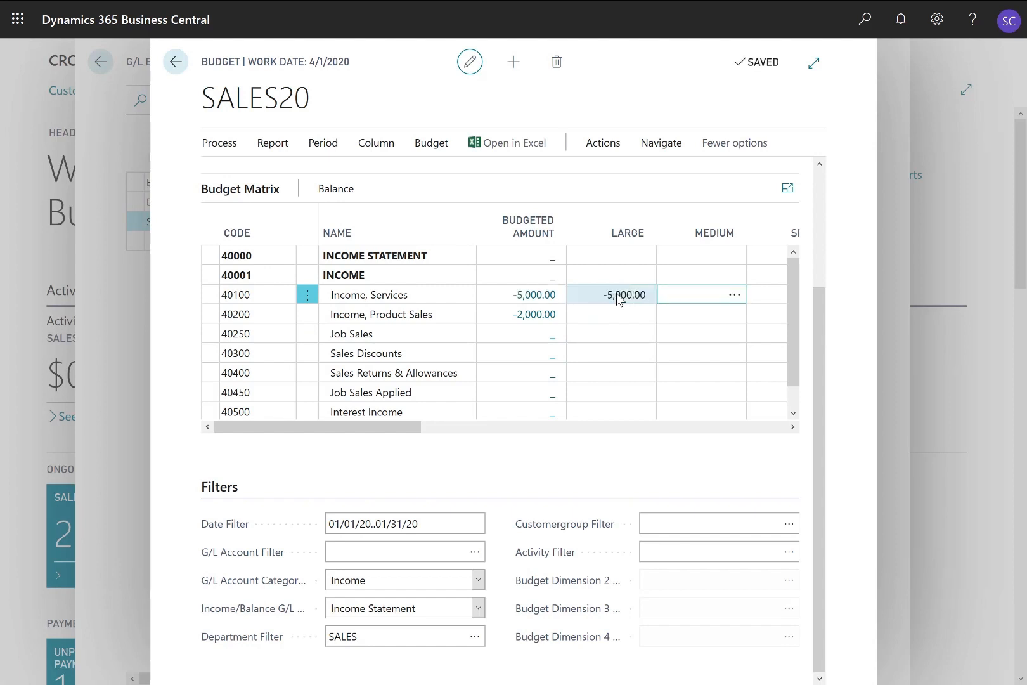
{"action": "type", "text": "-10,000"}
{"action": "left_click", "coordinate": [620, 298]}
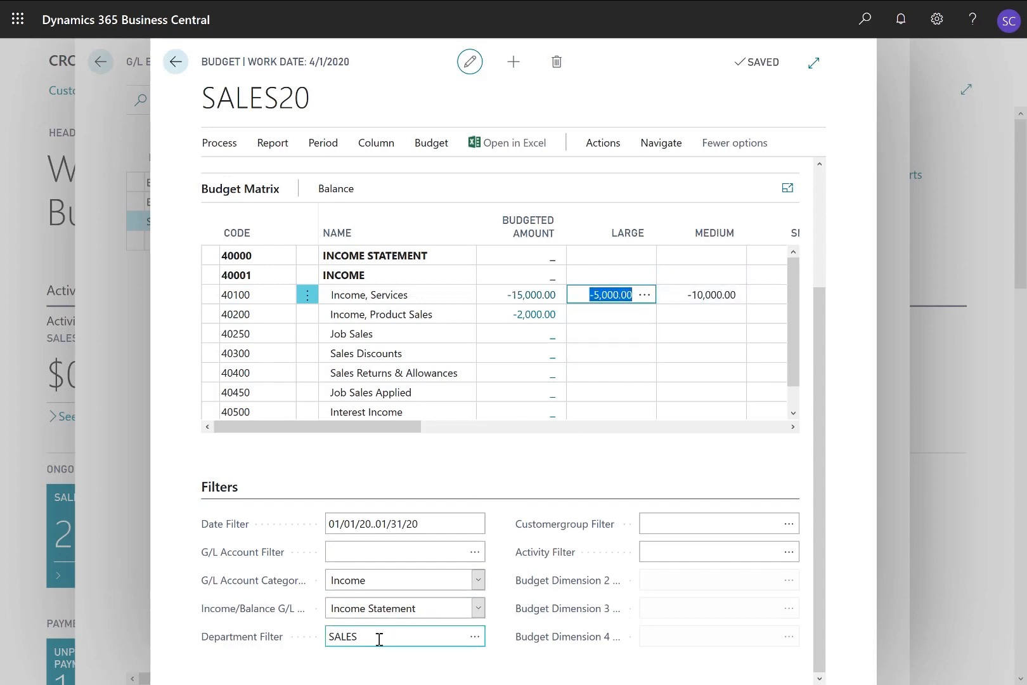
Review the G/L budget entry behind the -10,000.00 MEDIUM amount, then return
{"action": "left_click", "coordinate": [723, 295]}
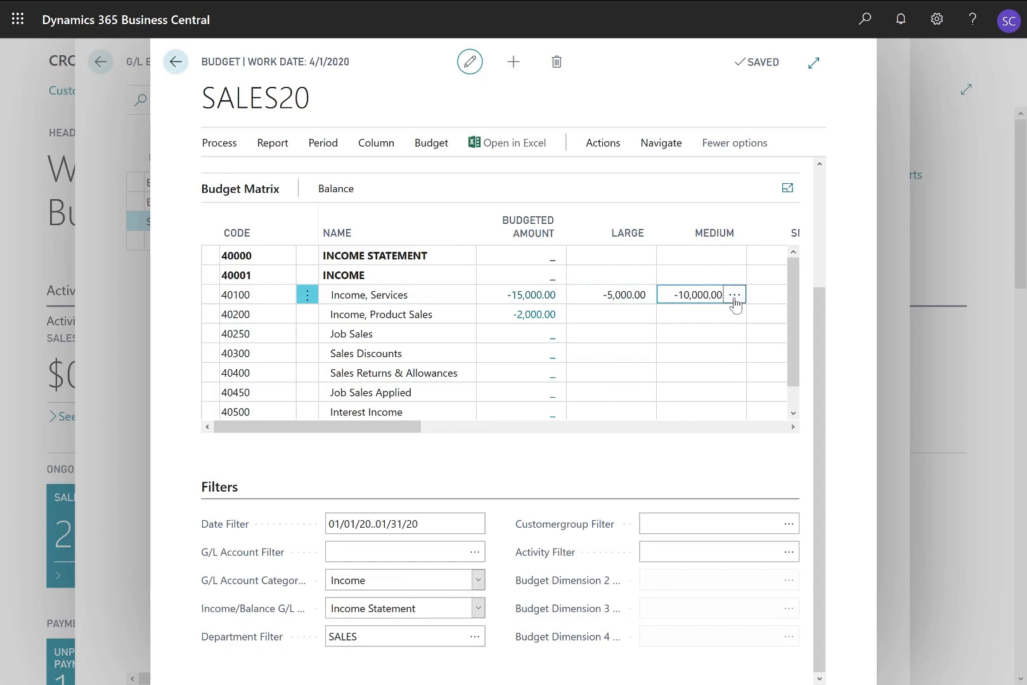
{"action": "left_click", "coordinate": [734, 295]}
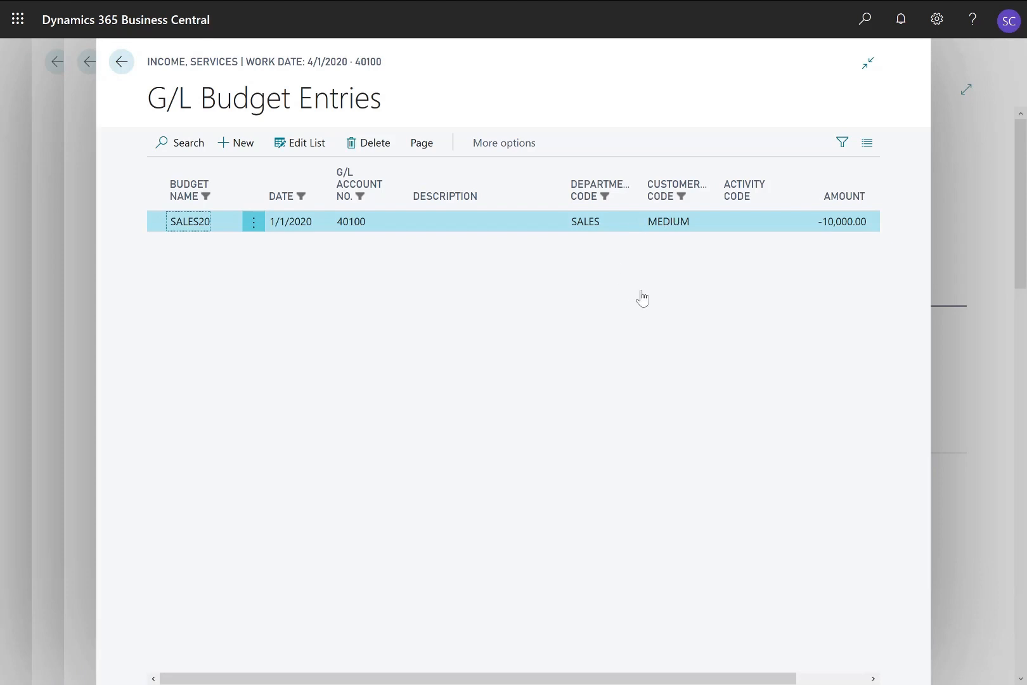
{"action": "key", "text": "Escape"}
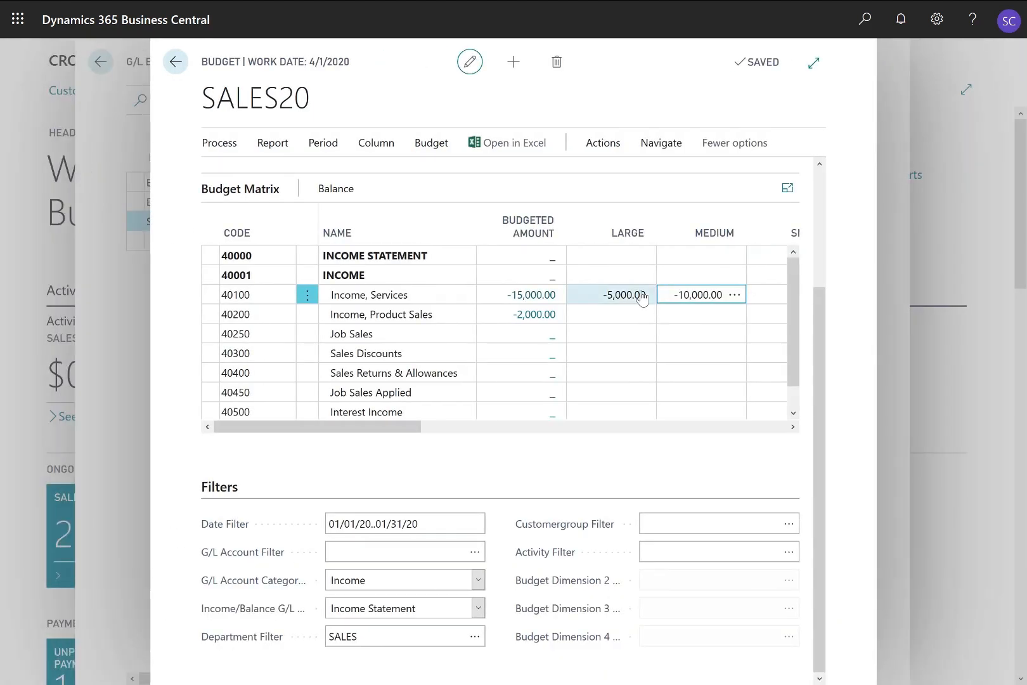